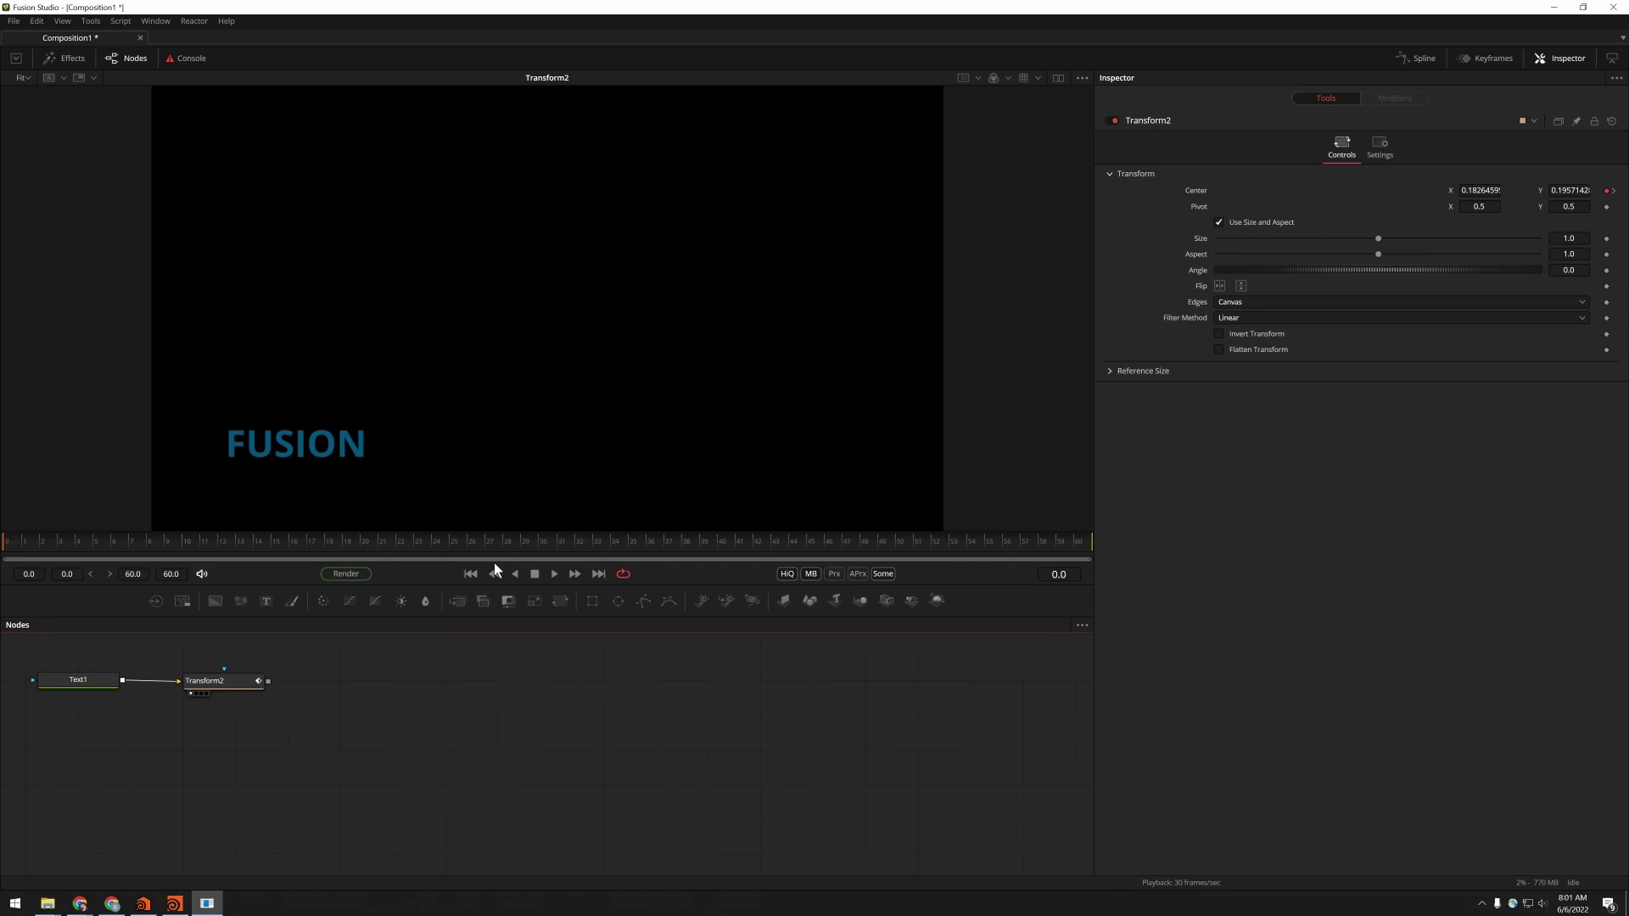
- While previewing playback, enable Transform2 motion blur with Quality 10 and Shutter Angle 101
click(553, 574)
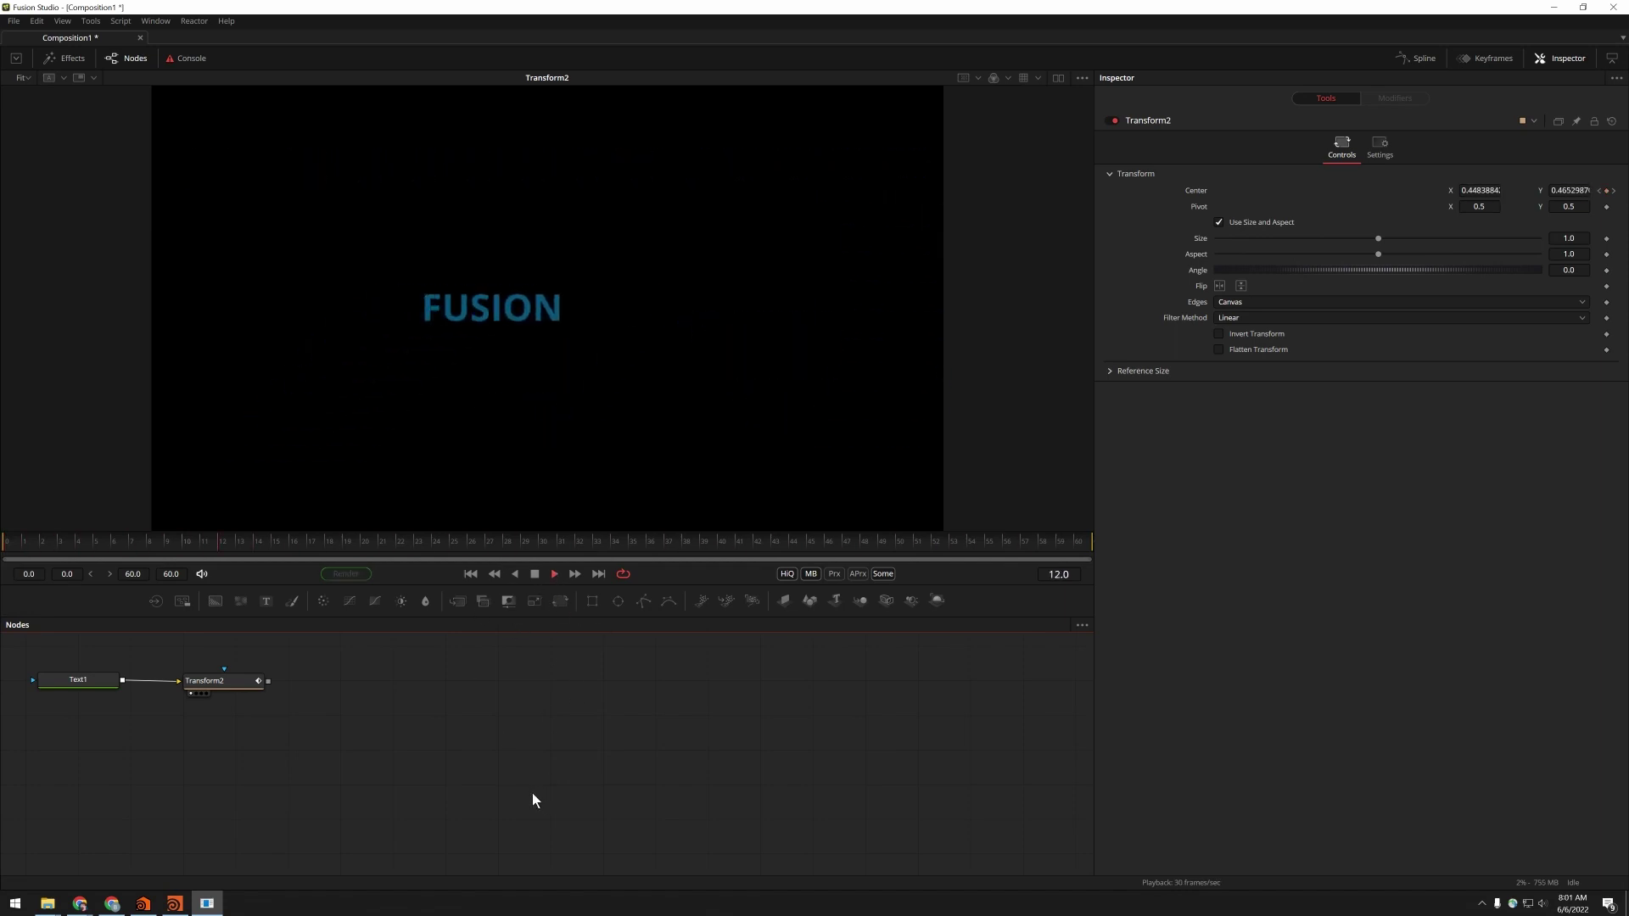
click(1379, 146)
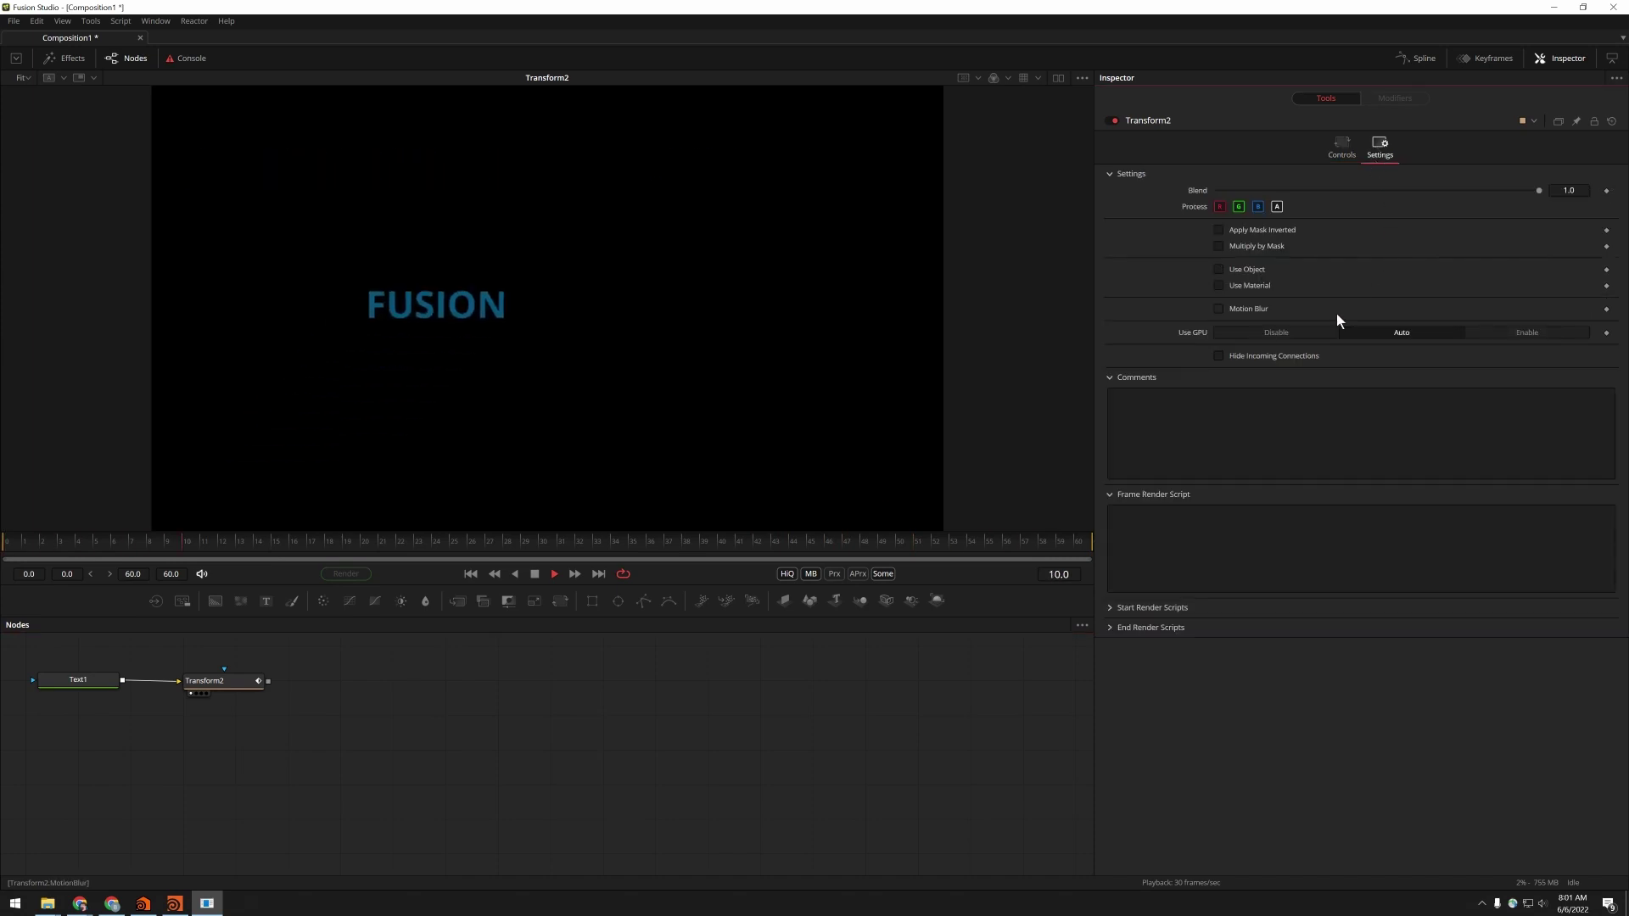
click(1236, 308)
drag(1283, 324, 1616, 323)
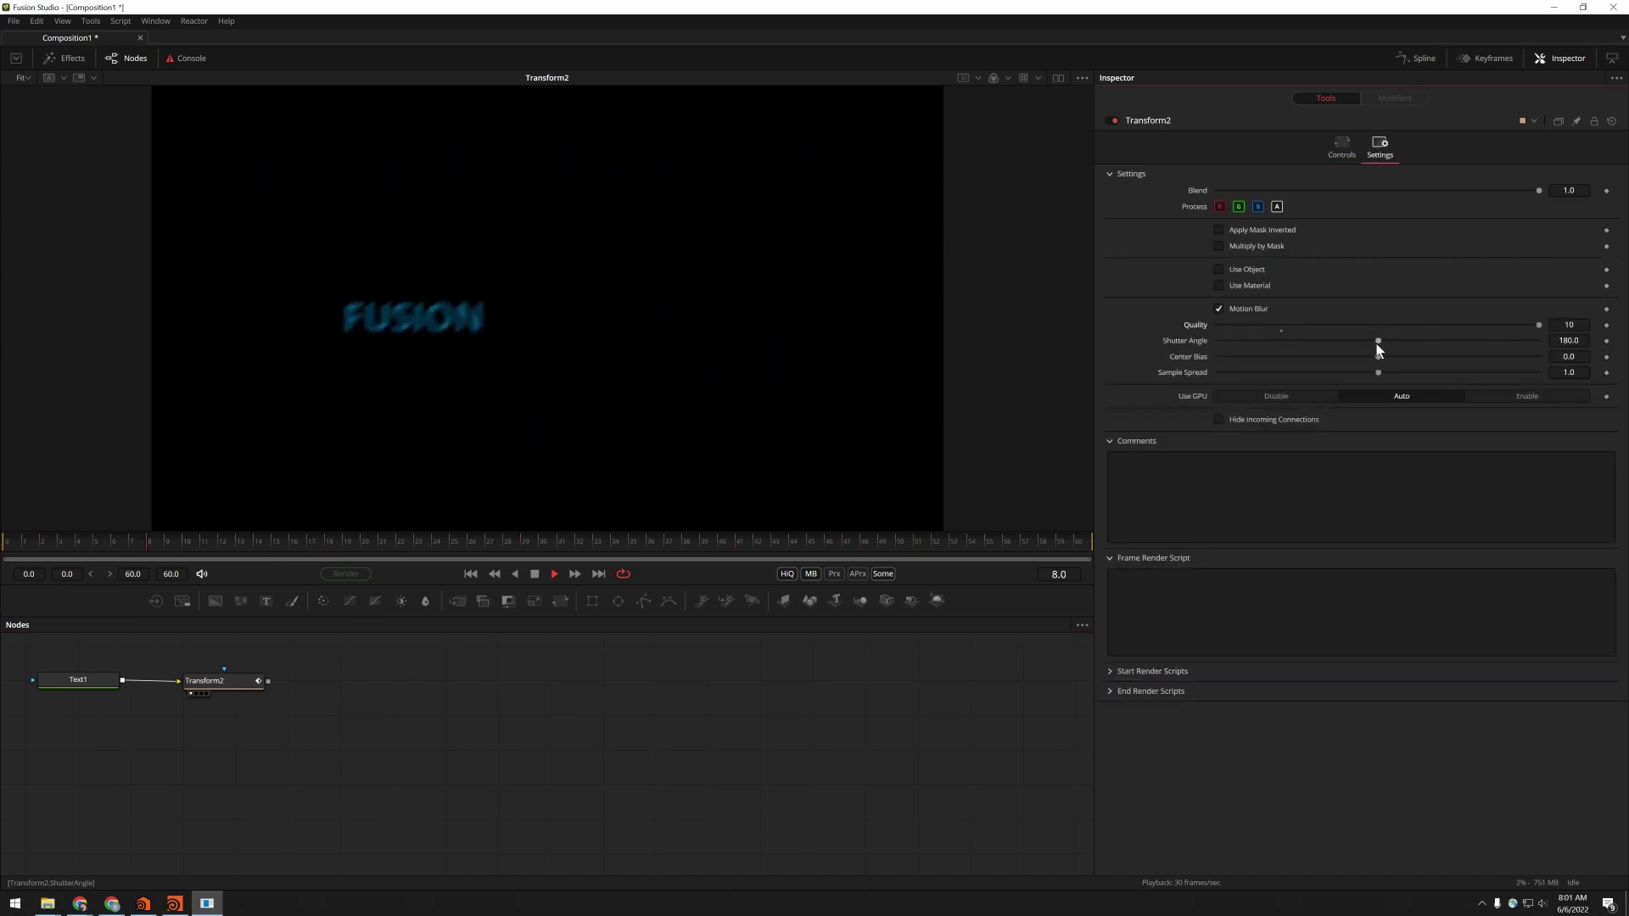
drag(1377, 340, 1310, 339)
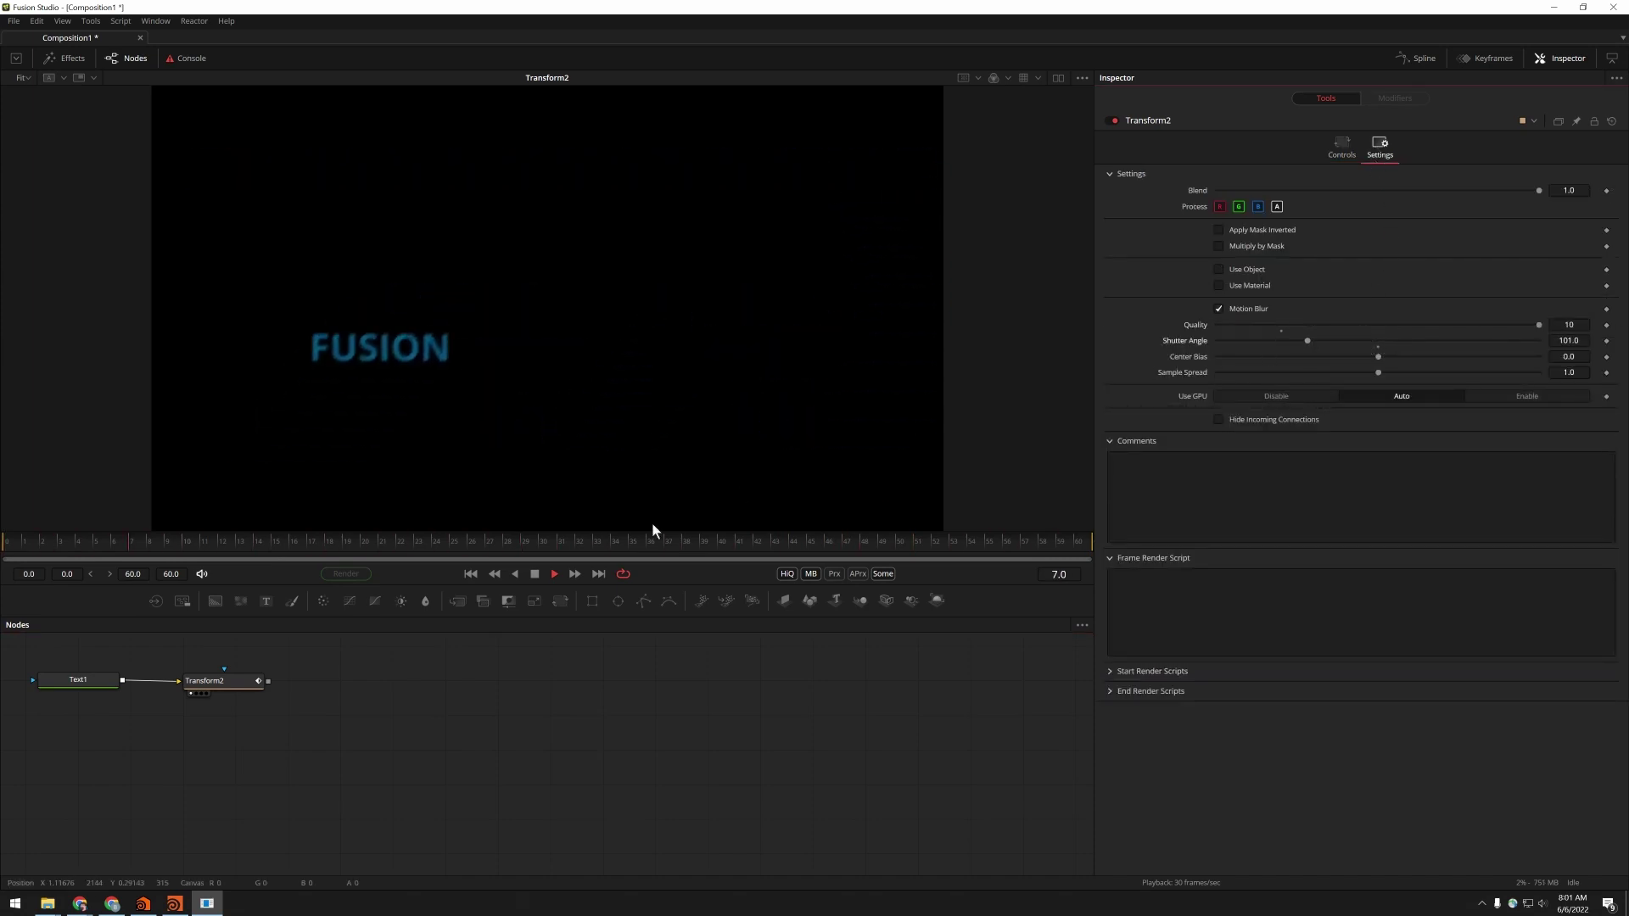
click(536, 573)
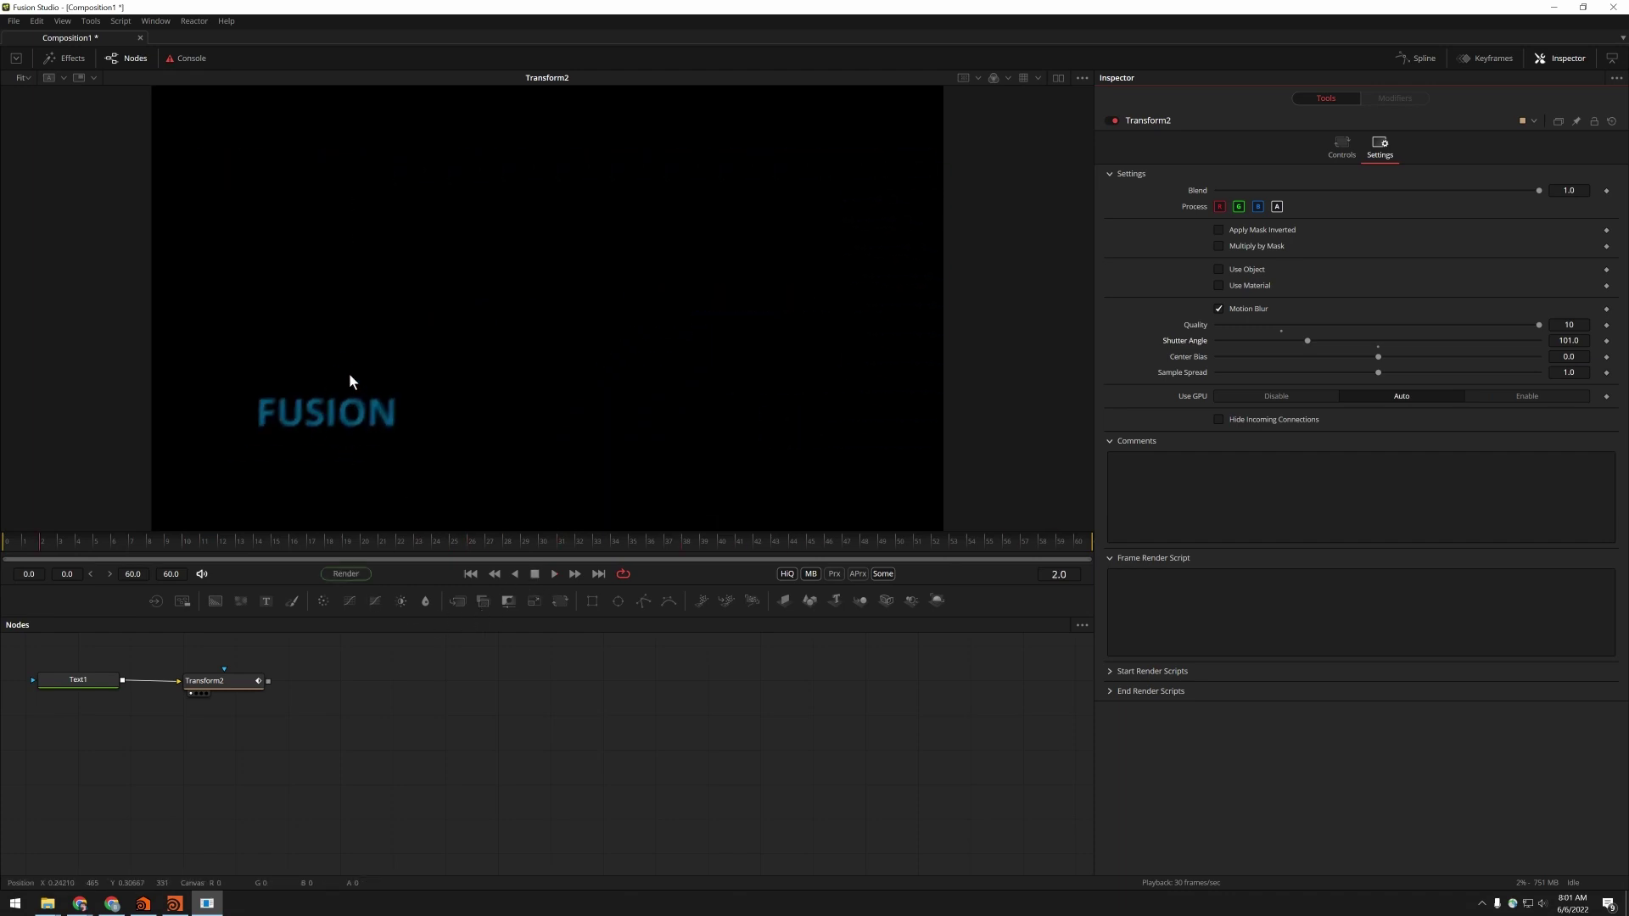
- Select Transform2 to show its motion path and add a trial expression to Center
click(205, 680)
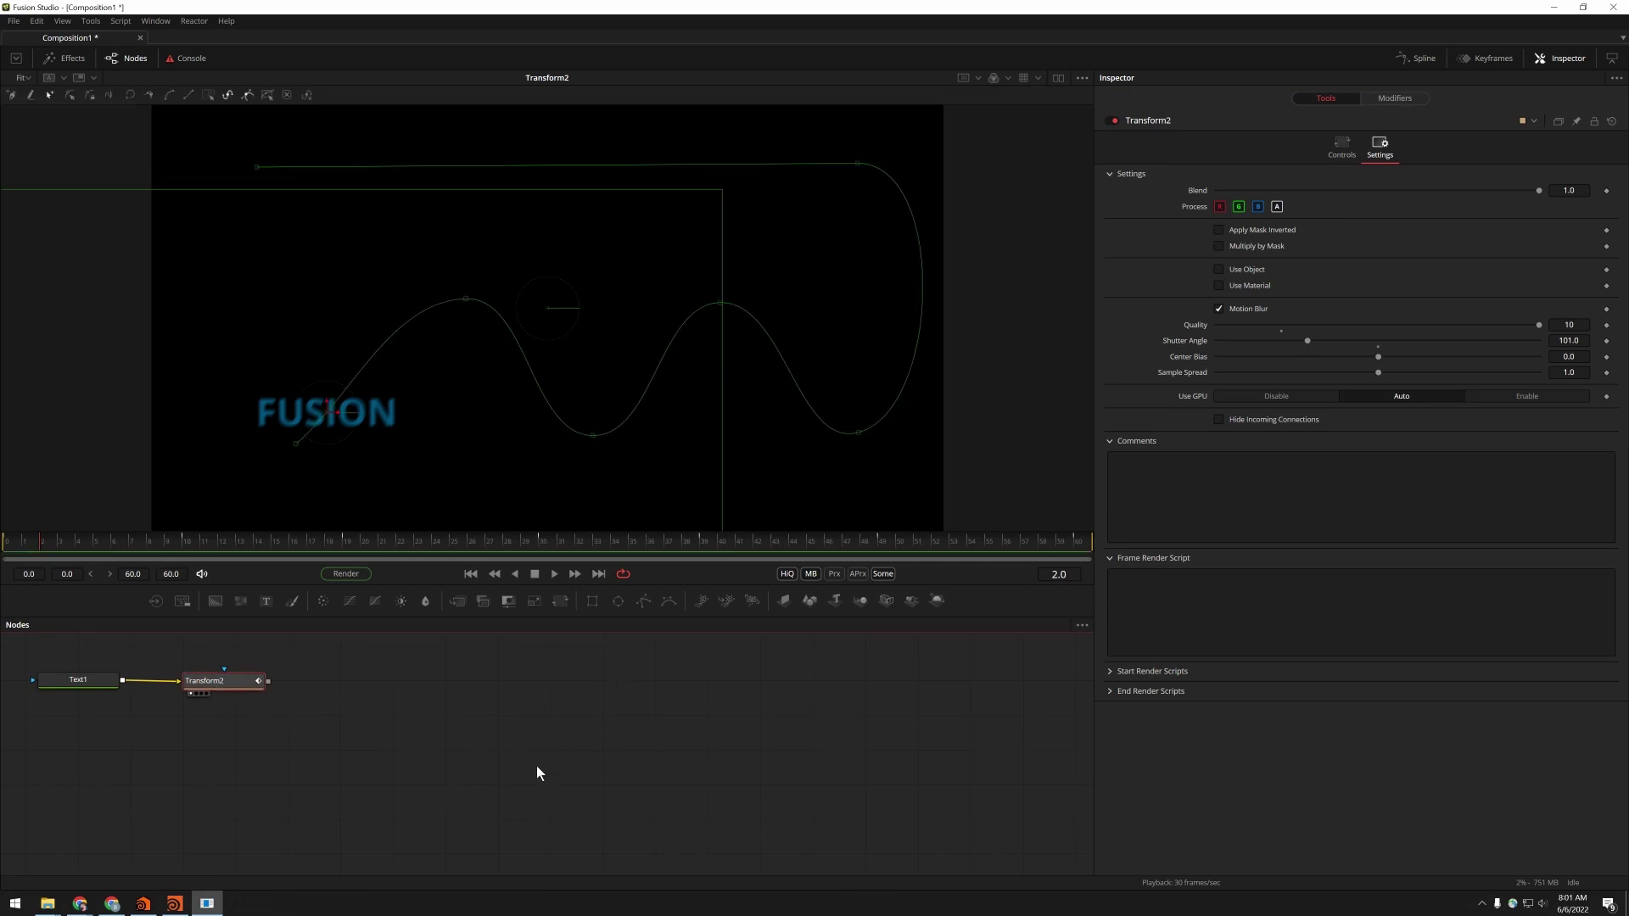
click(1338, 144)
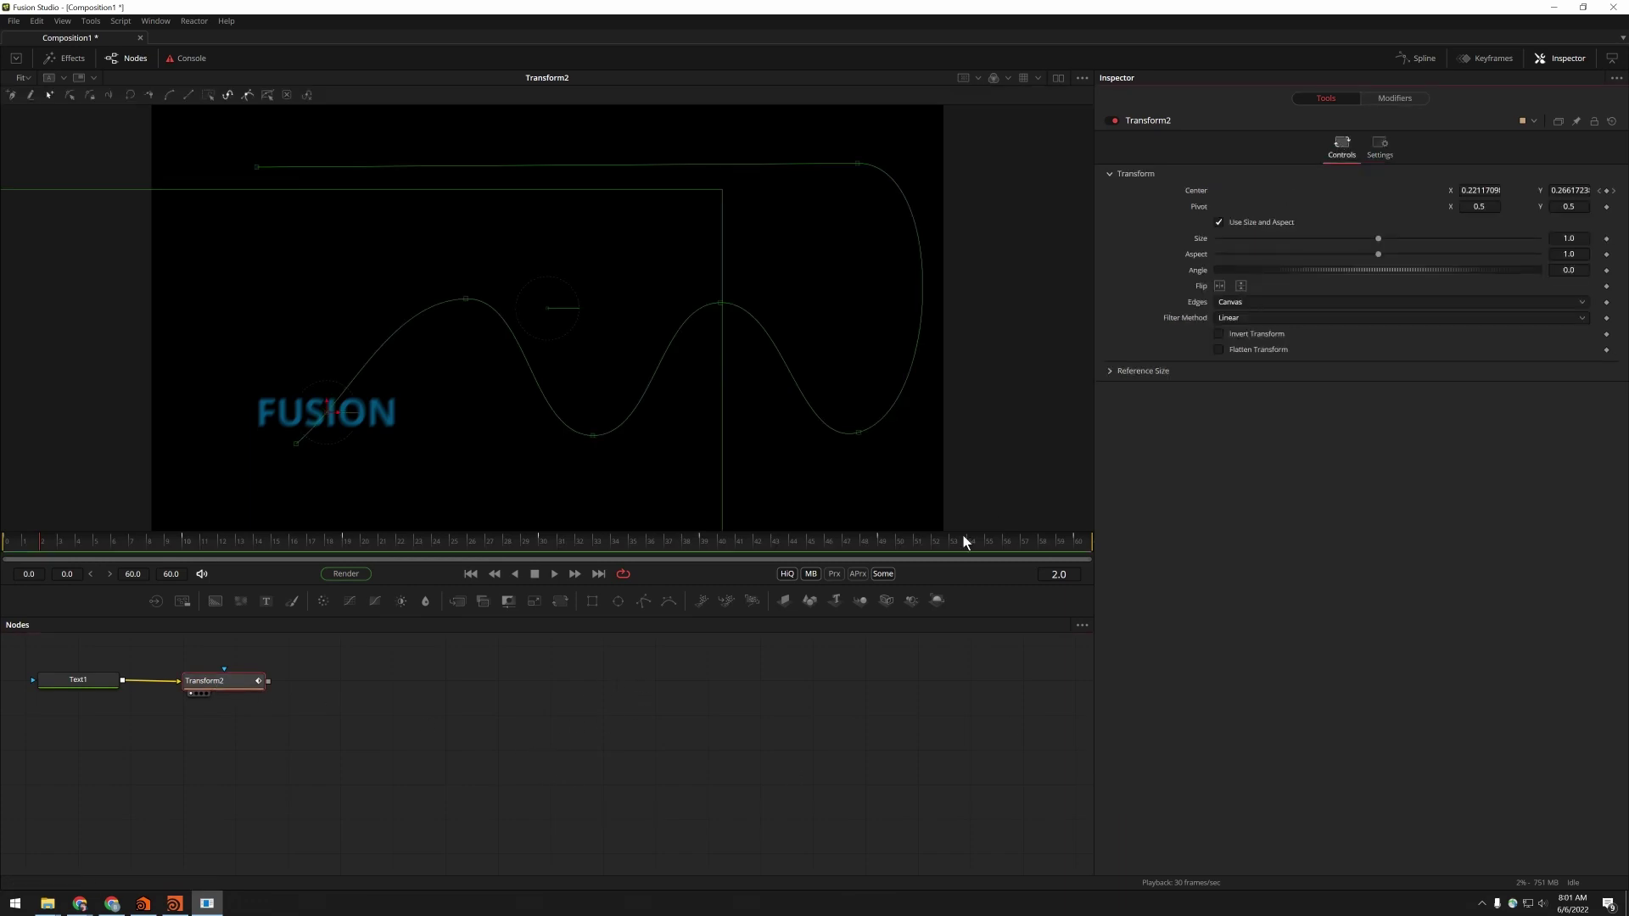
right_click(1194, 190)
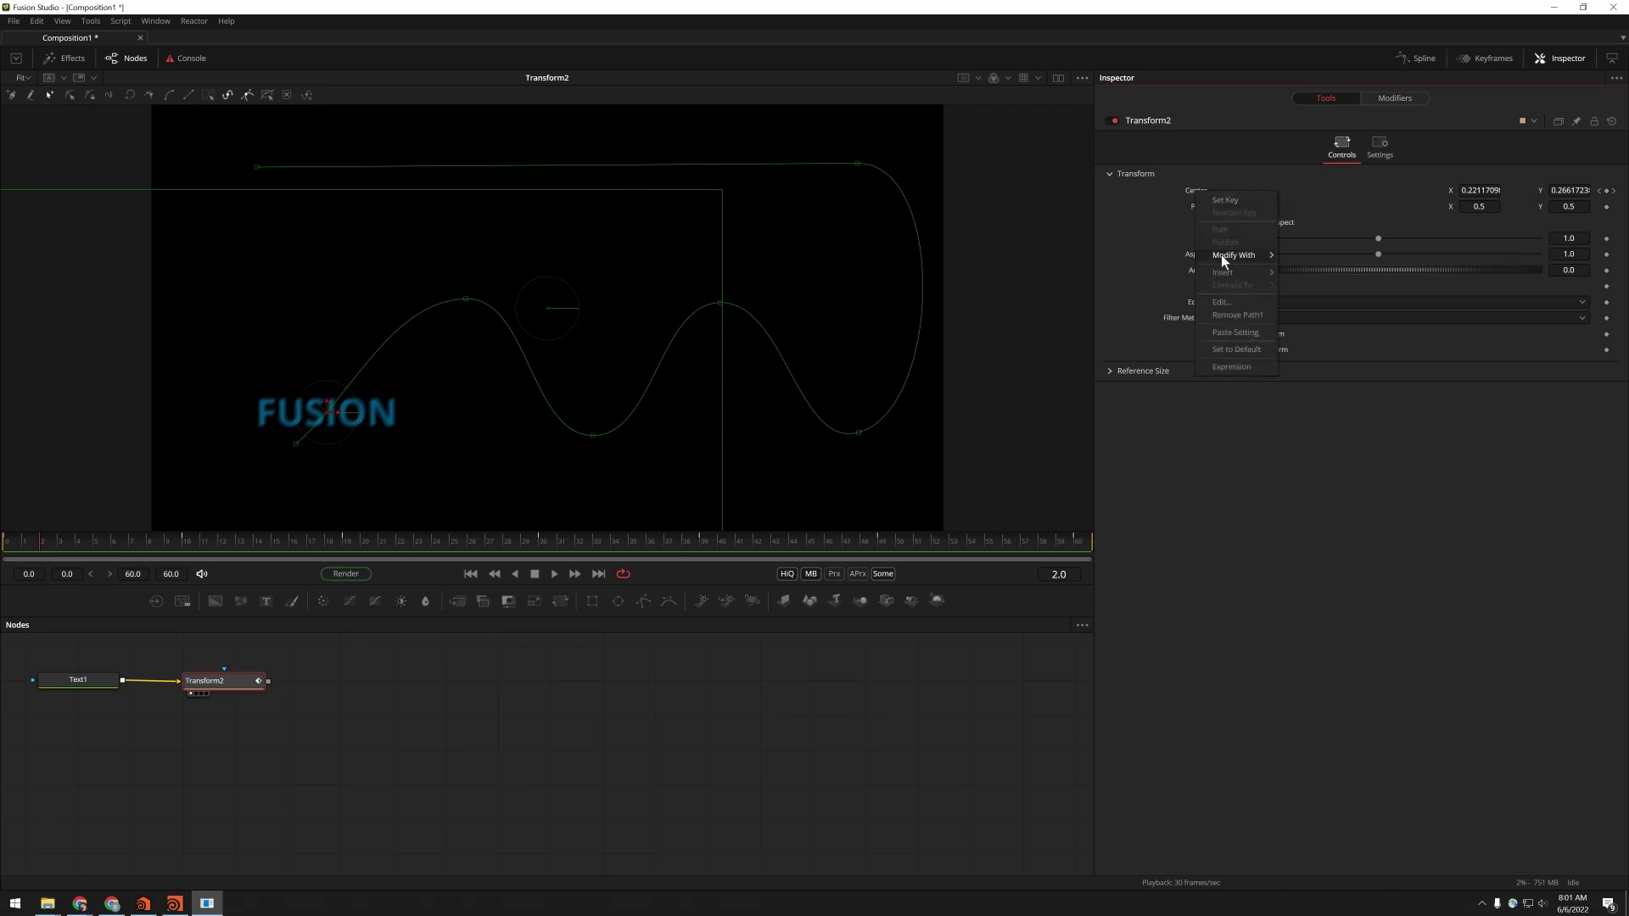
mouse_move(1230, 261)
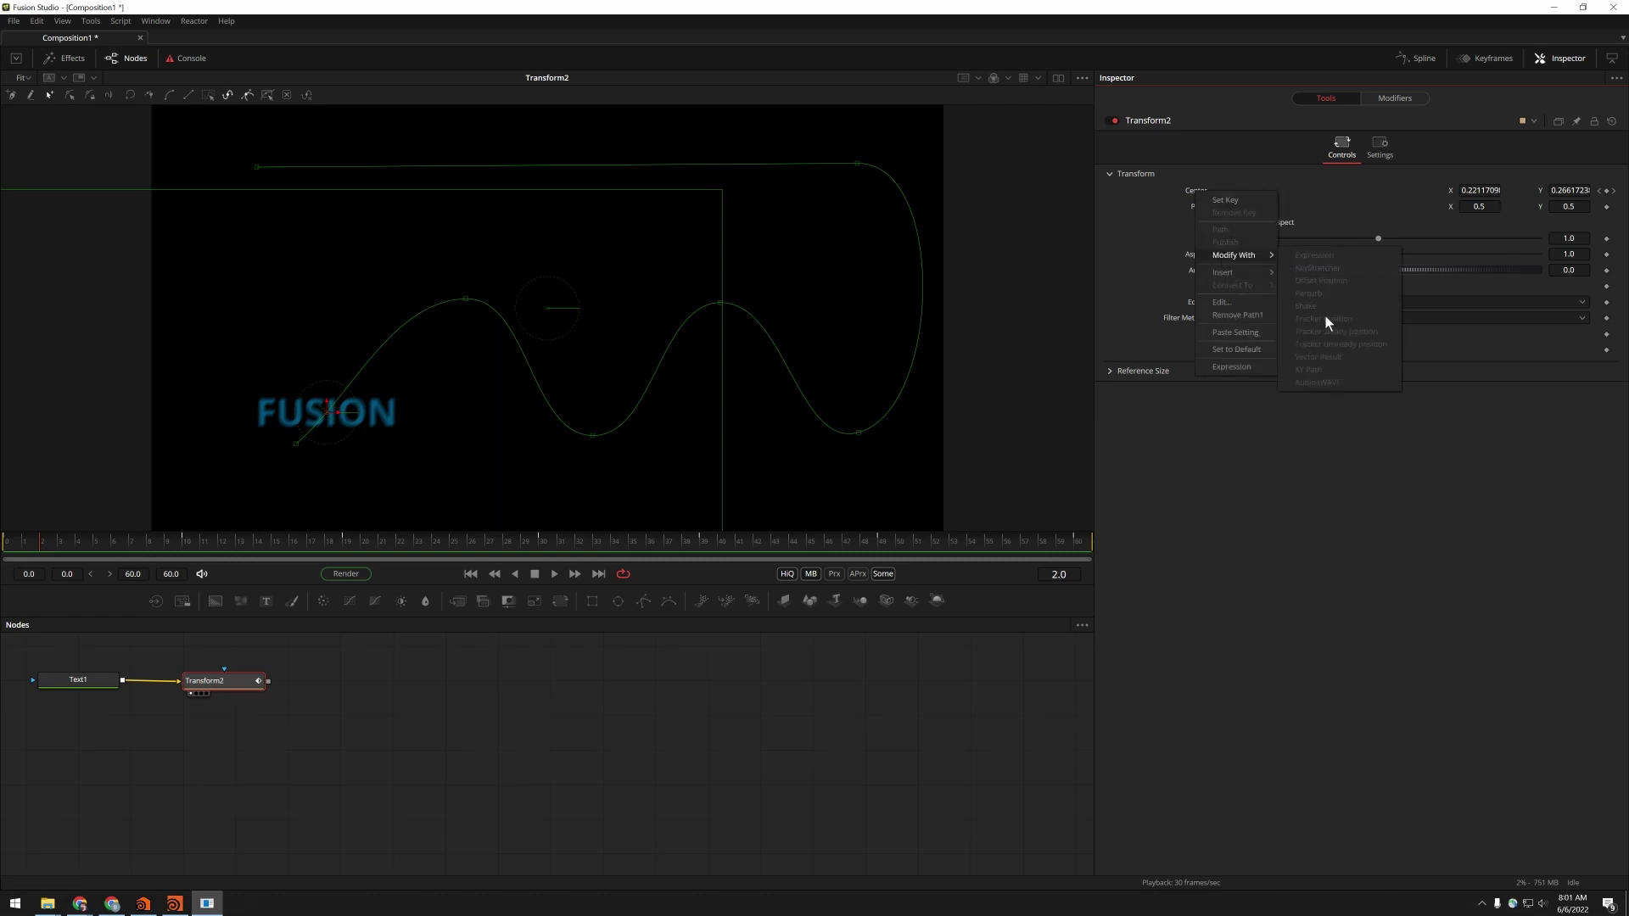
click(1235, 370)
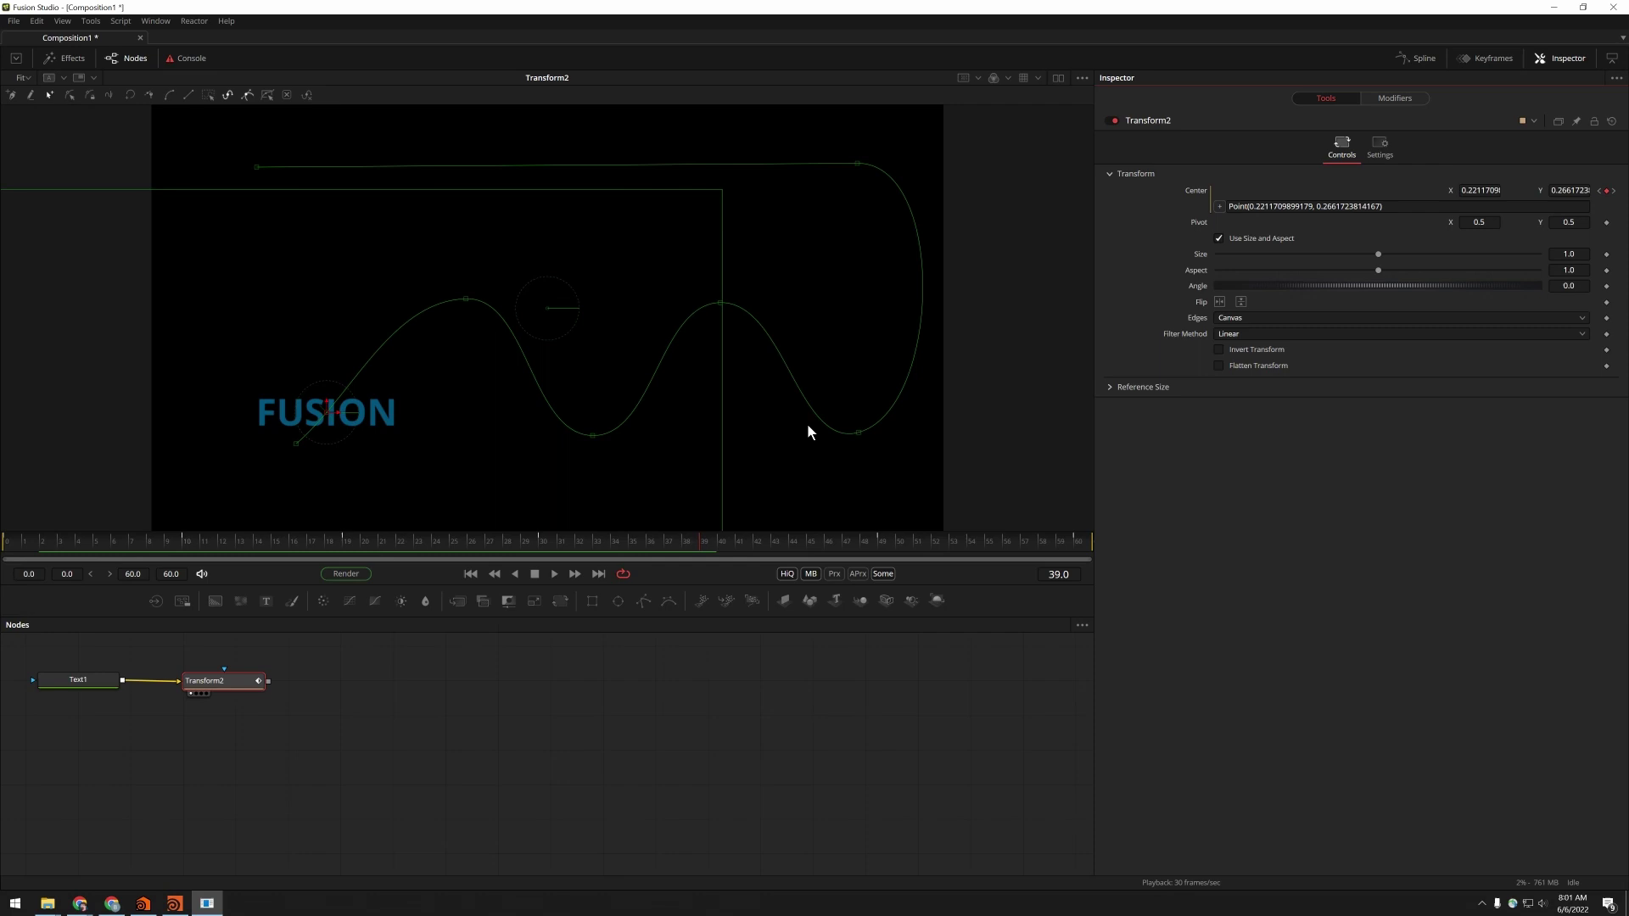
- Remove the Center expression so it stays path-driven, and scrub to frame 20
right_click(1192, 193)
click(1216, 360)
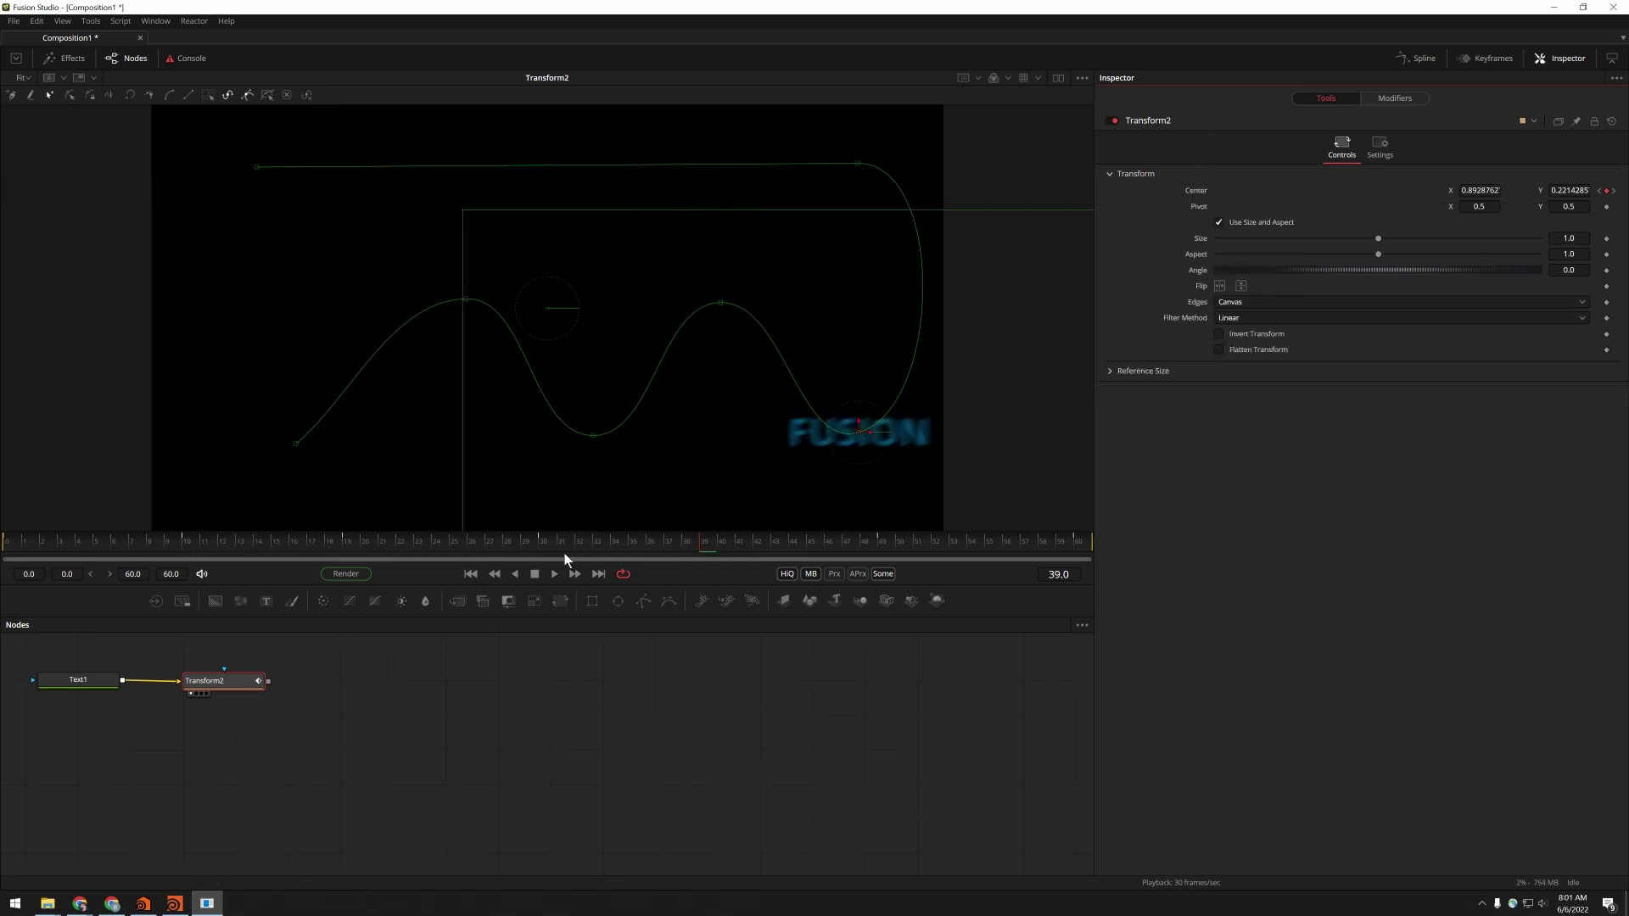
drag(357, 528, 372, 530)
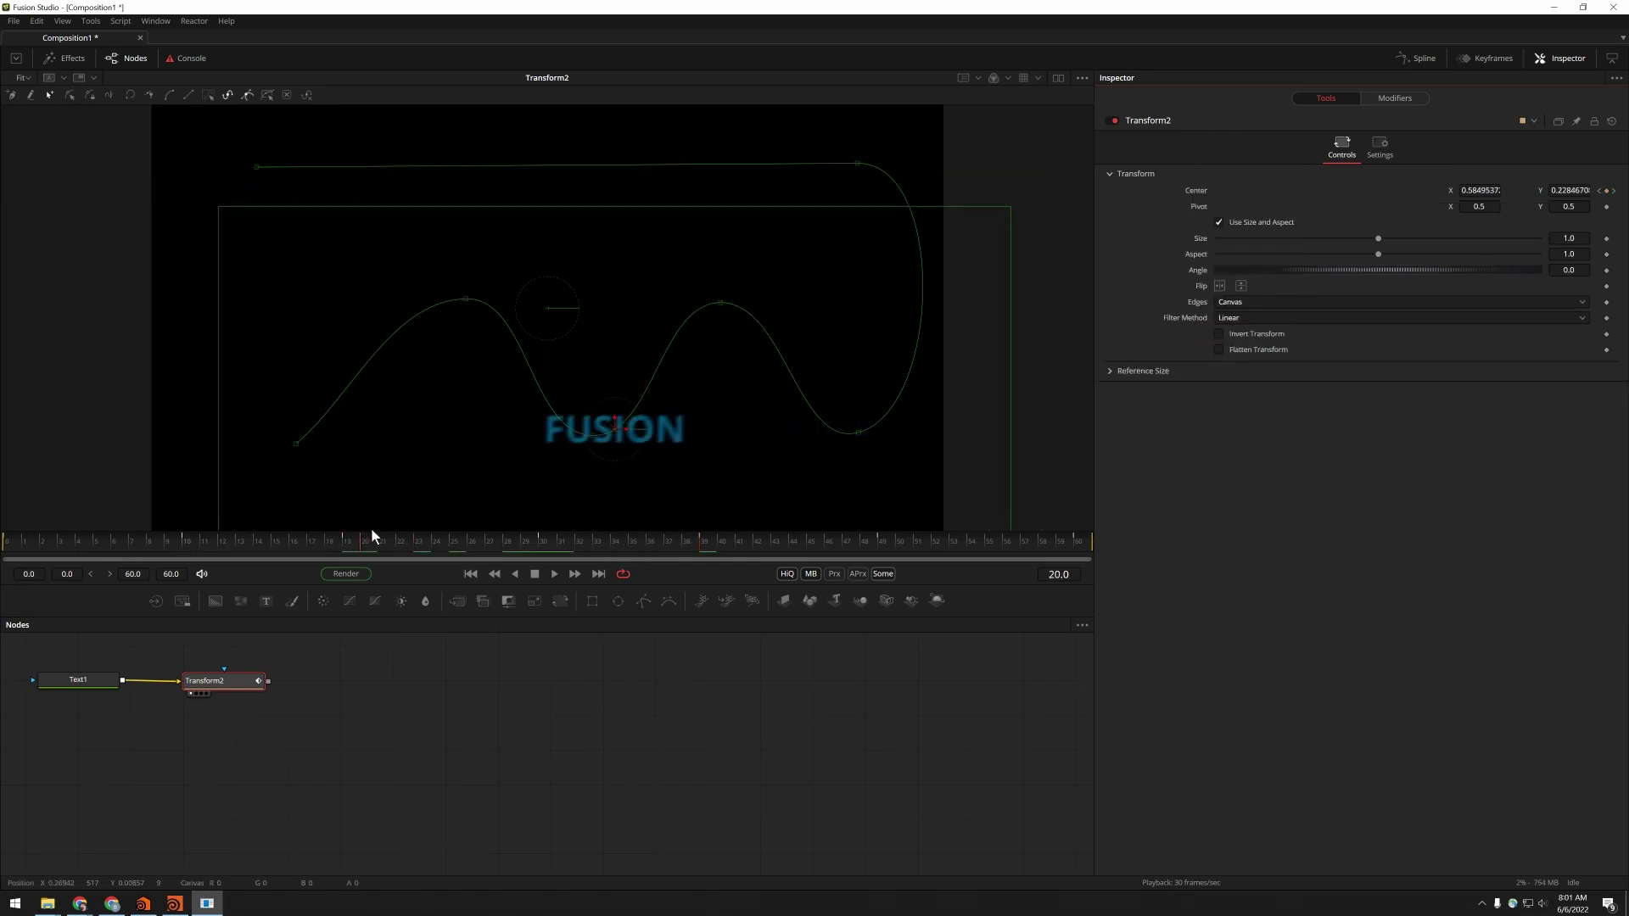
- Add a Point-type user control named StoreAnim with OffsetControl input to Transform2
right_click(216, 684)
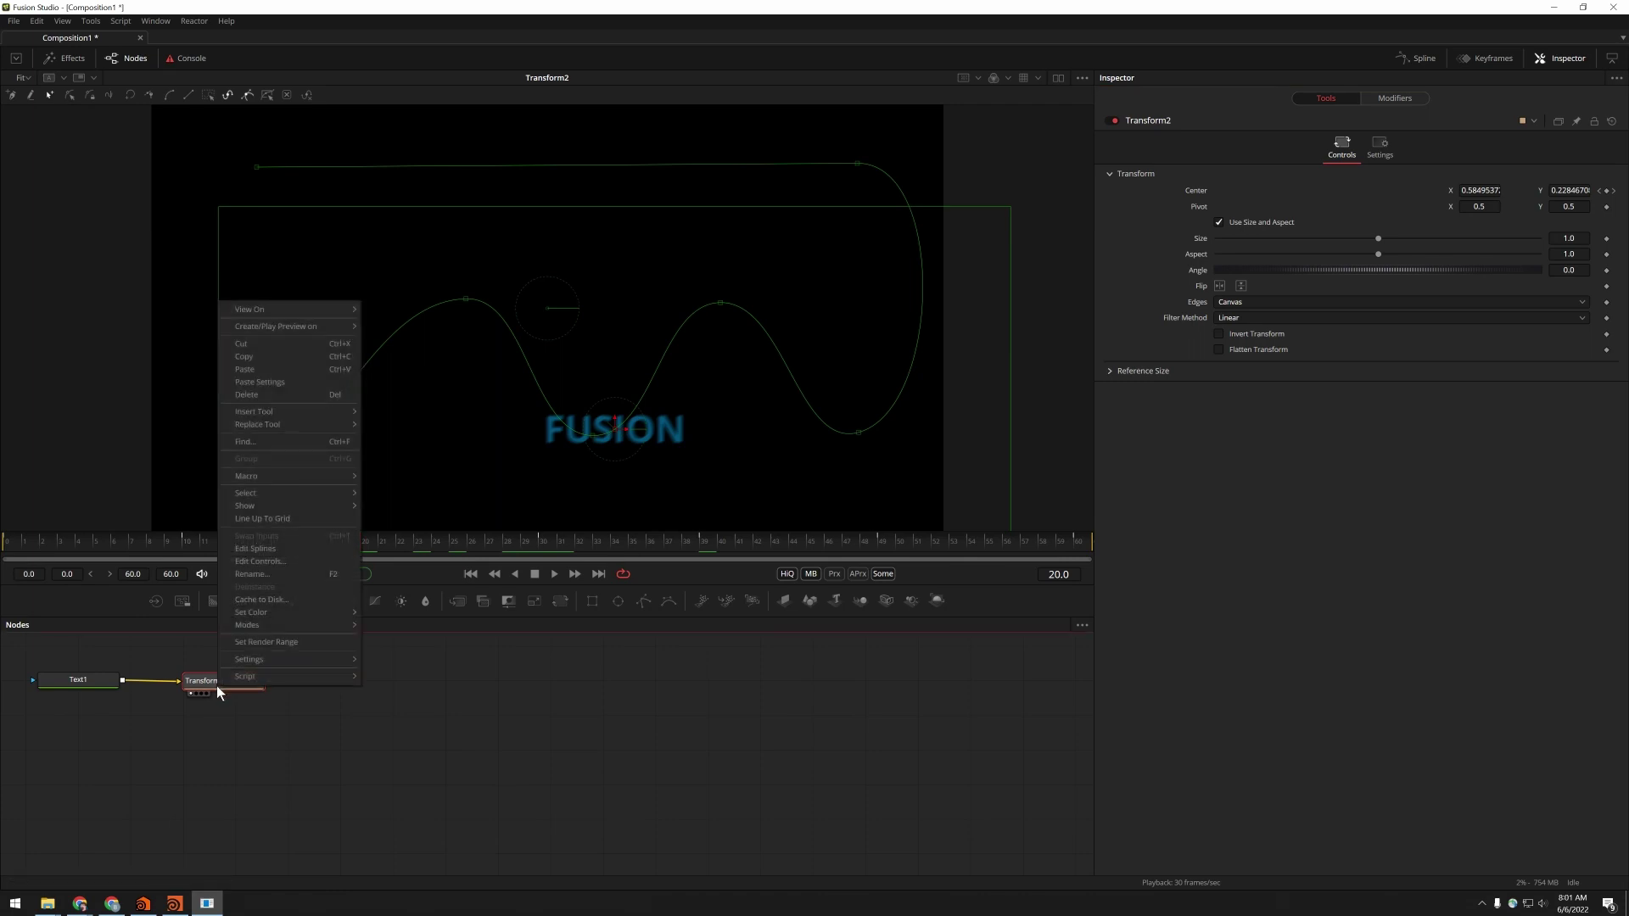
click(287, 562)
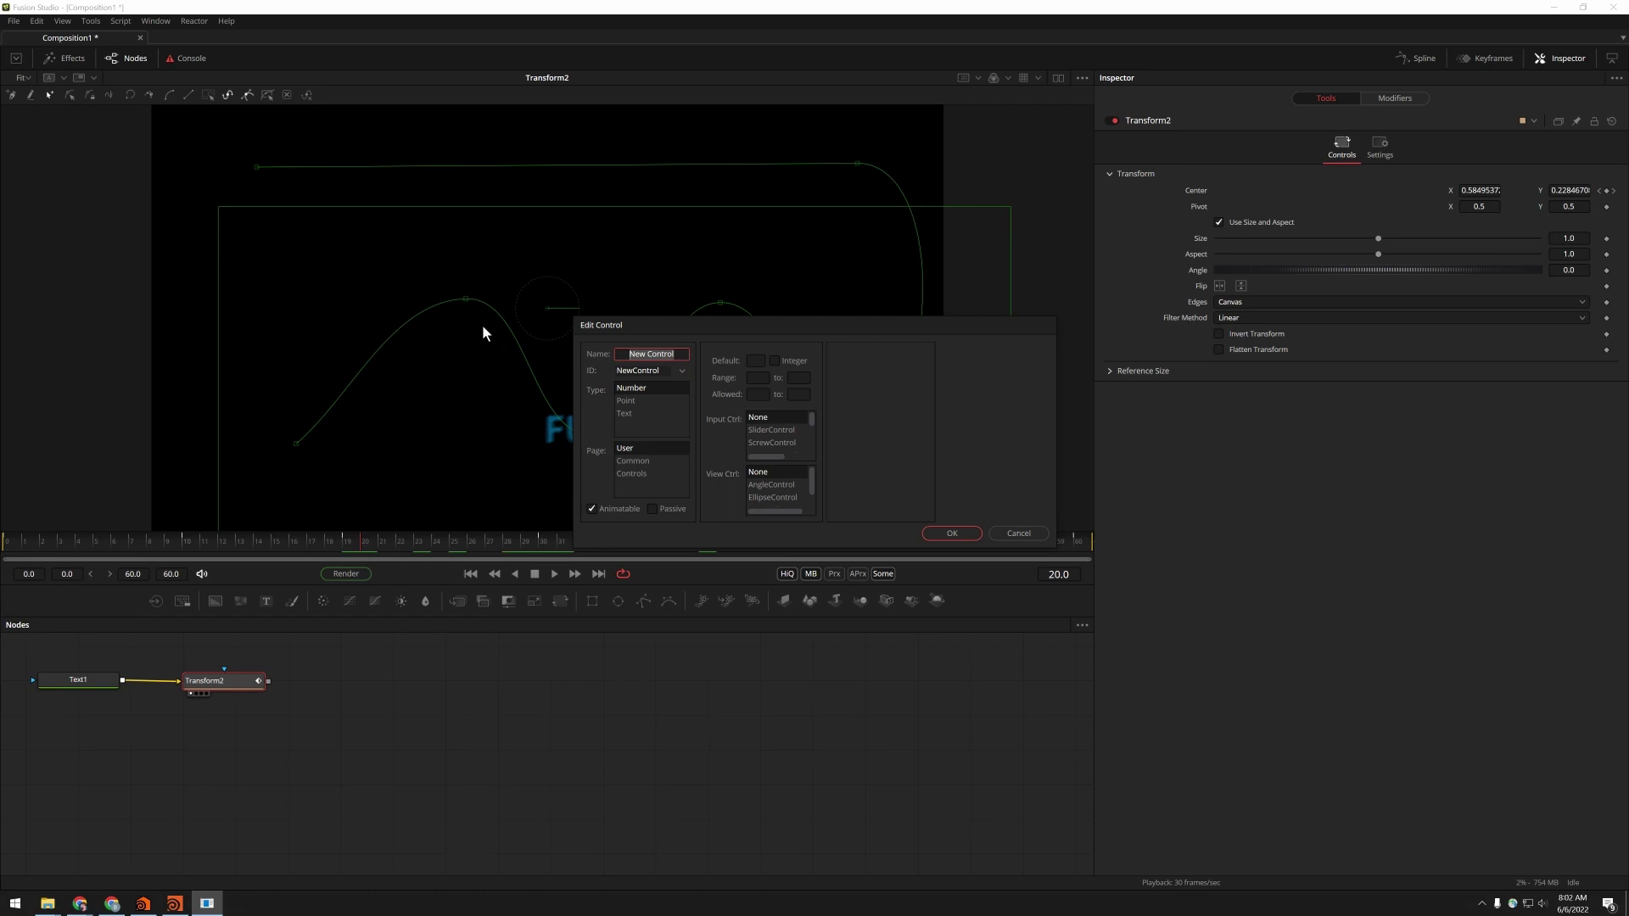
key(BackSpace)
text(StoreAnim)
click(629, 401)
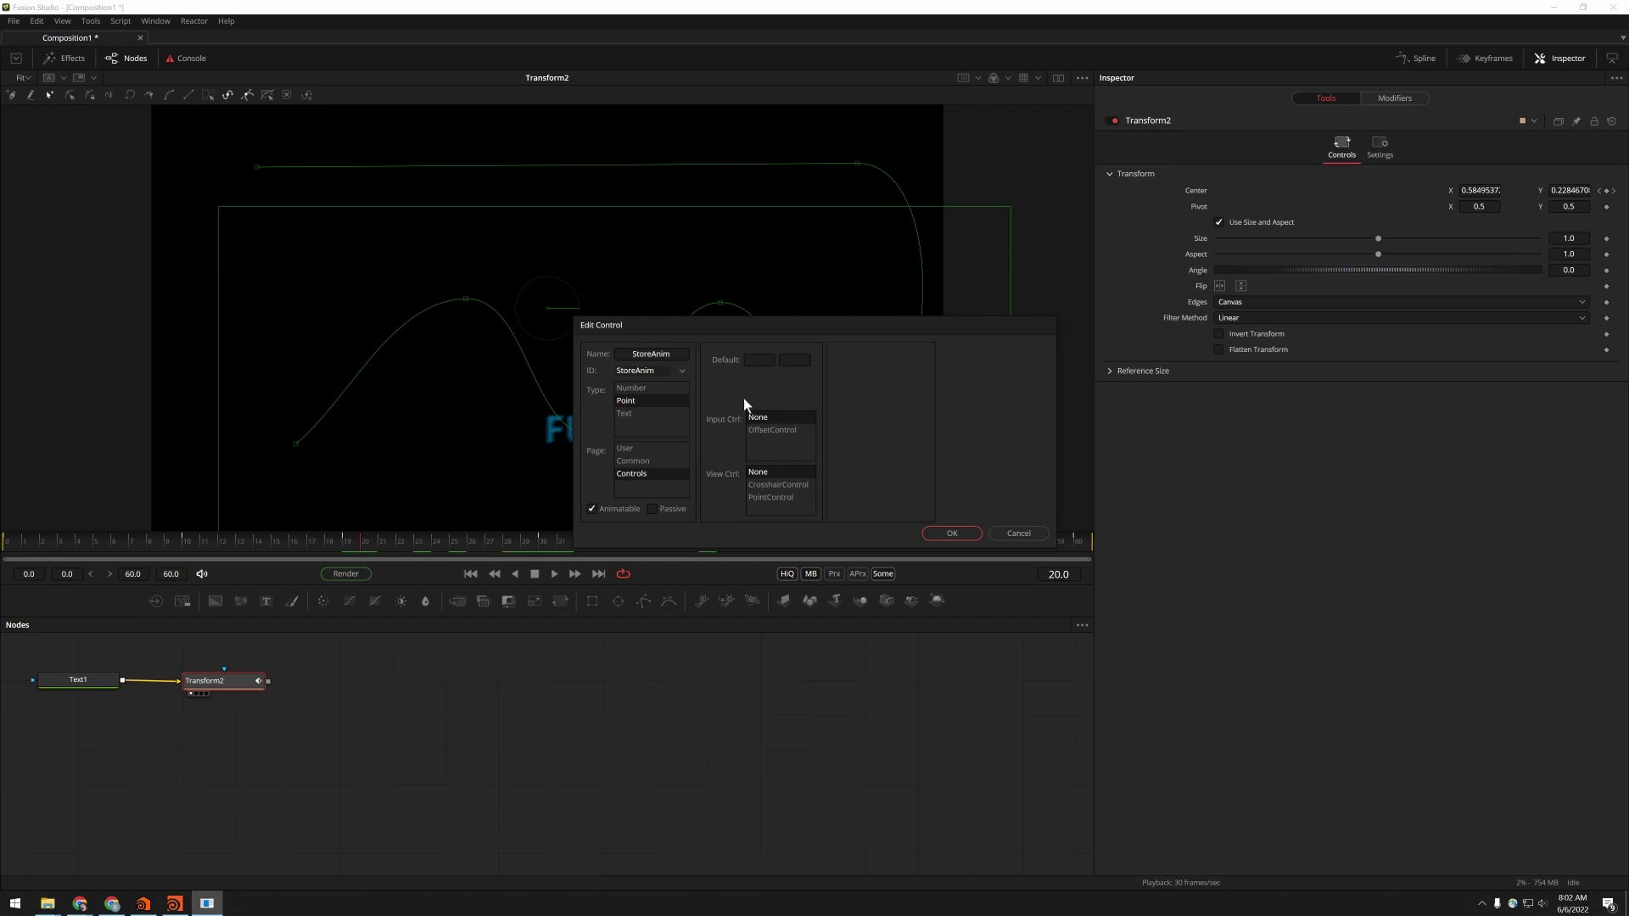
click(766, 428)
click(950, 532)
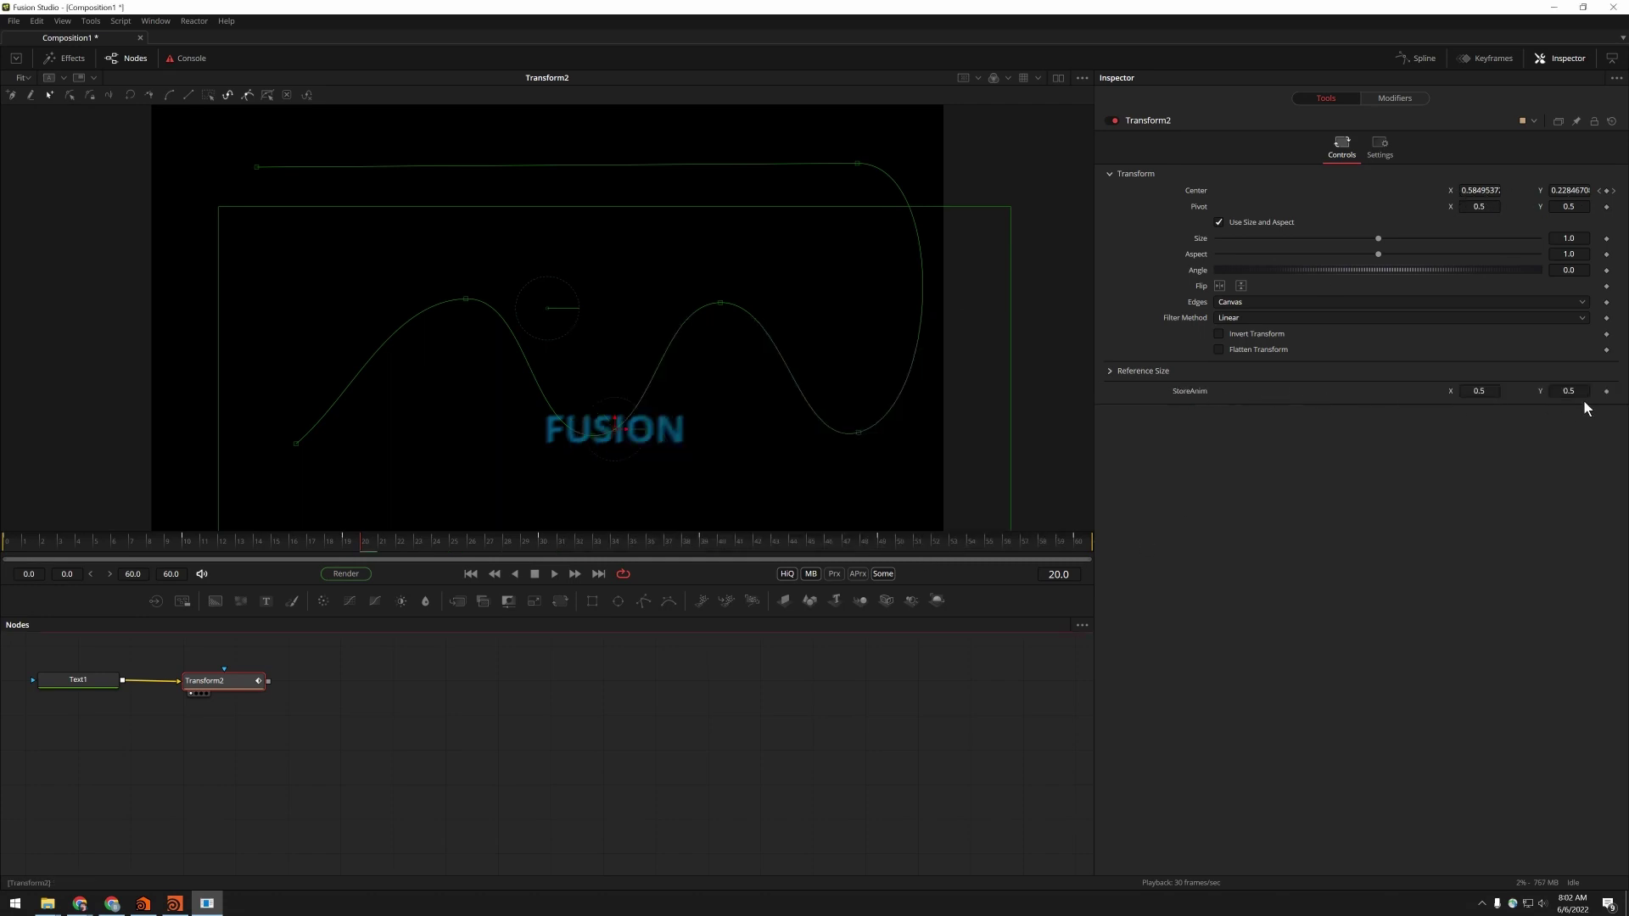
- Connect StoreAnim to Path1's Position and inspect the Path1 modifier settings
right_click(1188, 390)
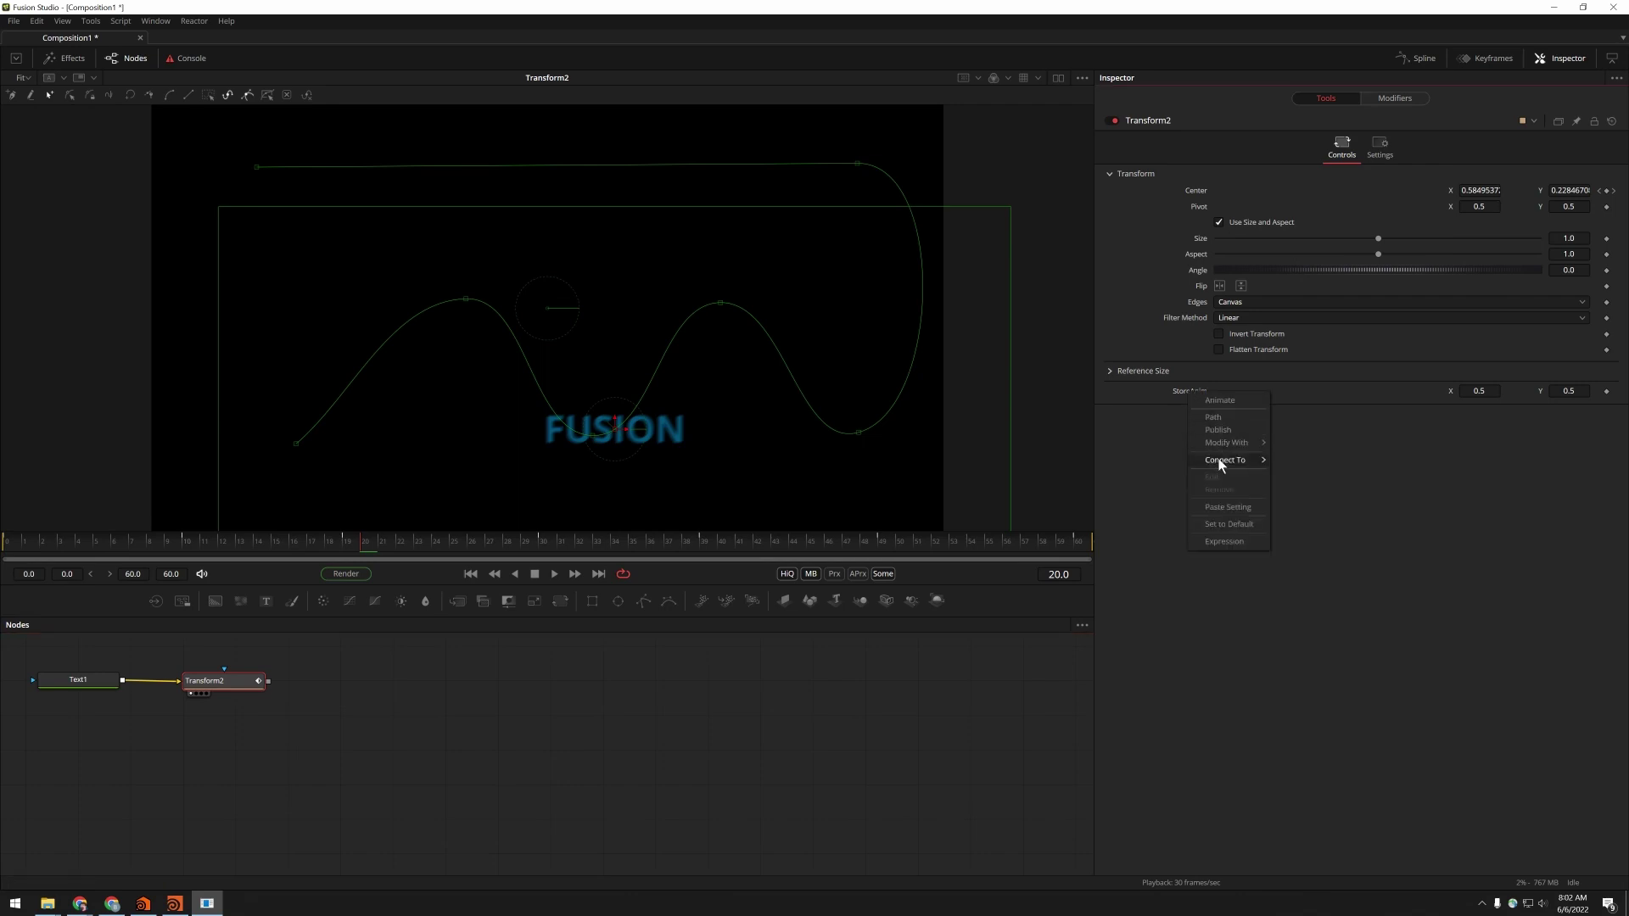
mouse_move(1218, 461)
mouse_move(1305, 463)
click(1365, 460)
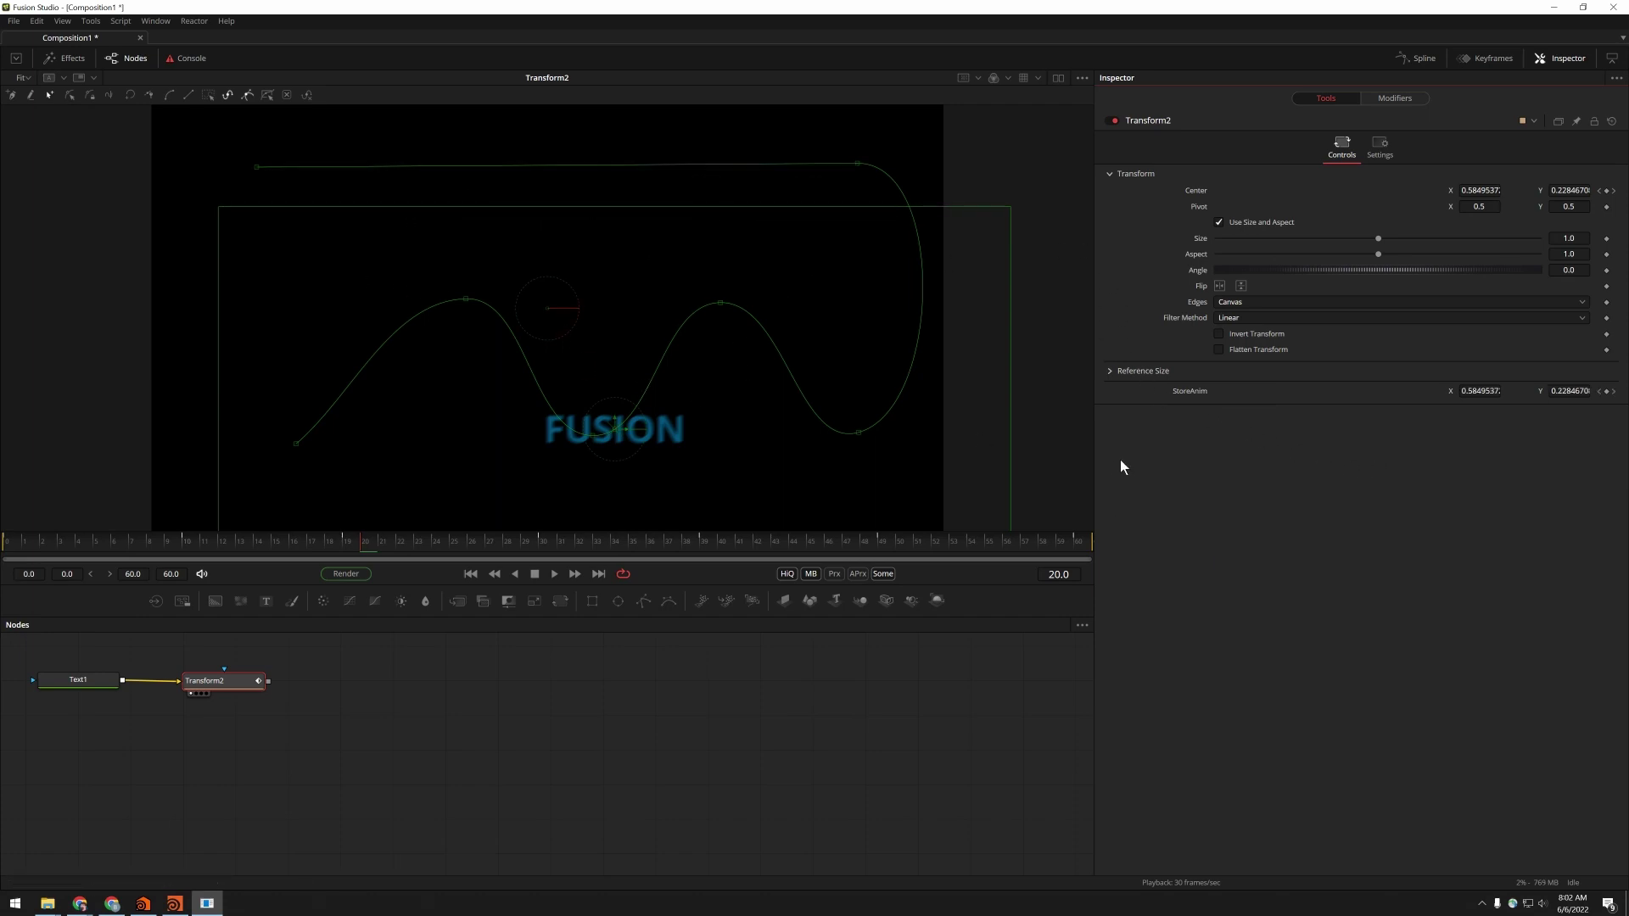
click(1394, 97)
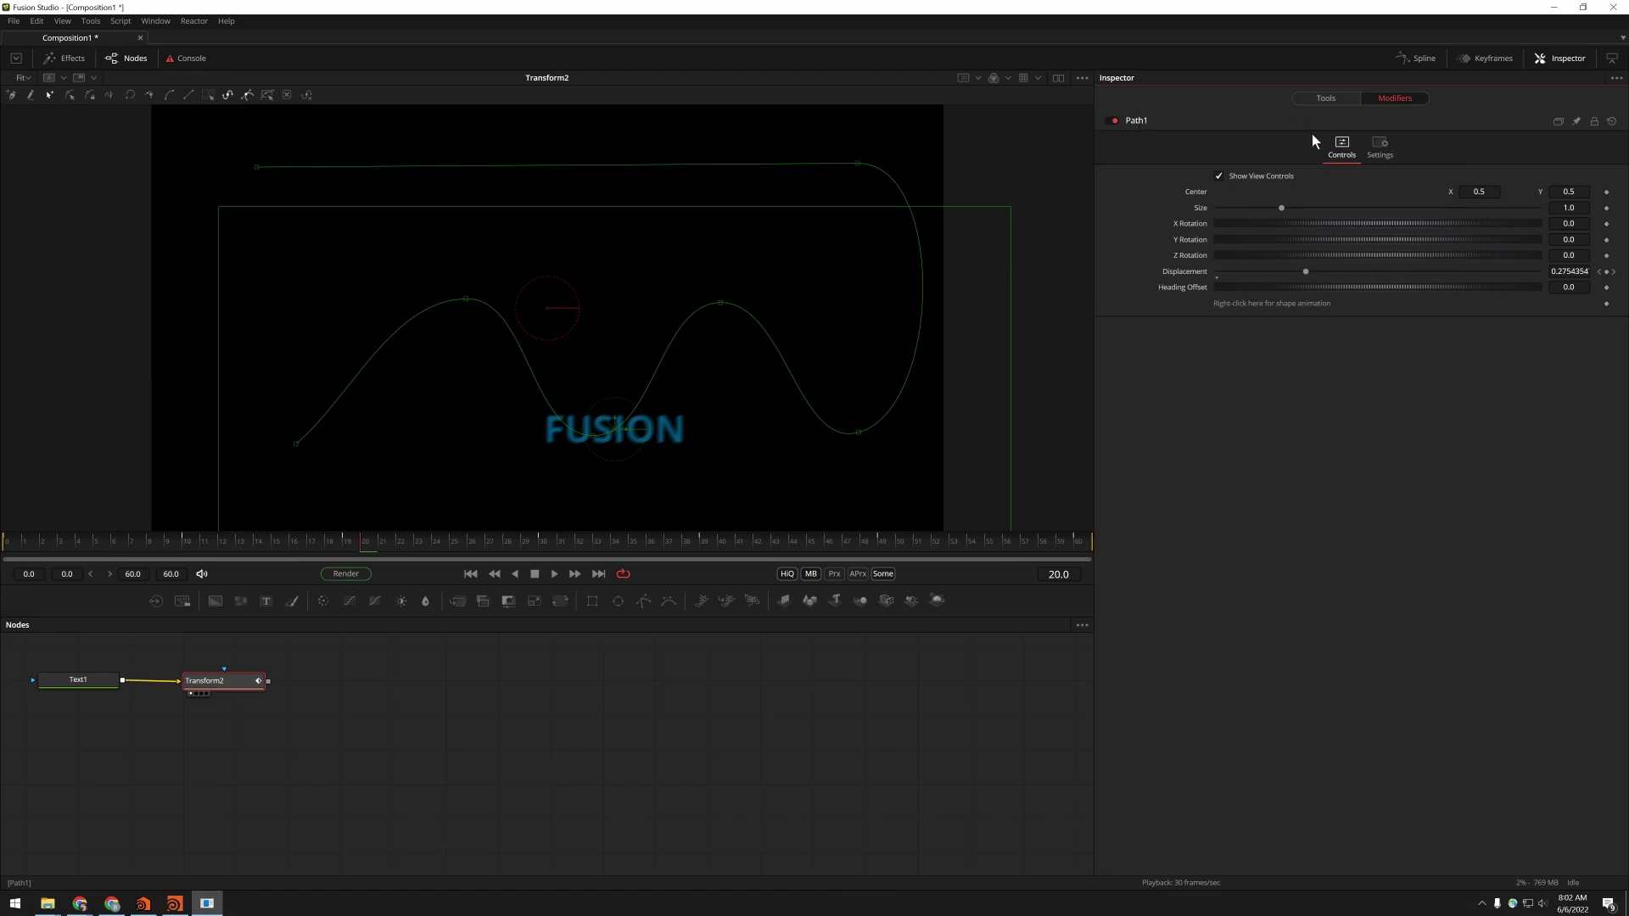
- Remove the Path1 animation from Center and reset Center to 0.5, 0.5
click(1320, 97)
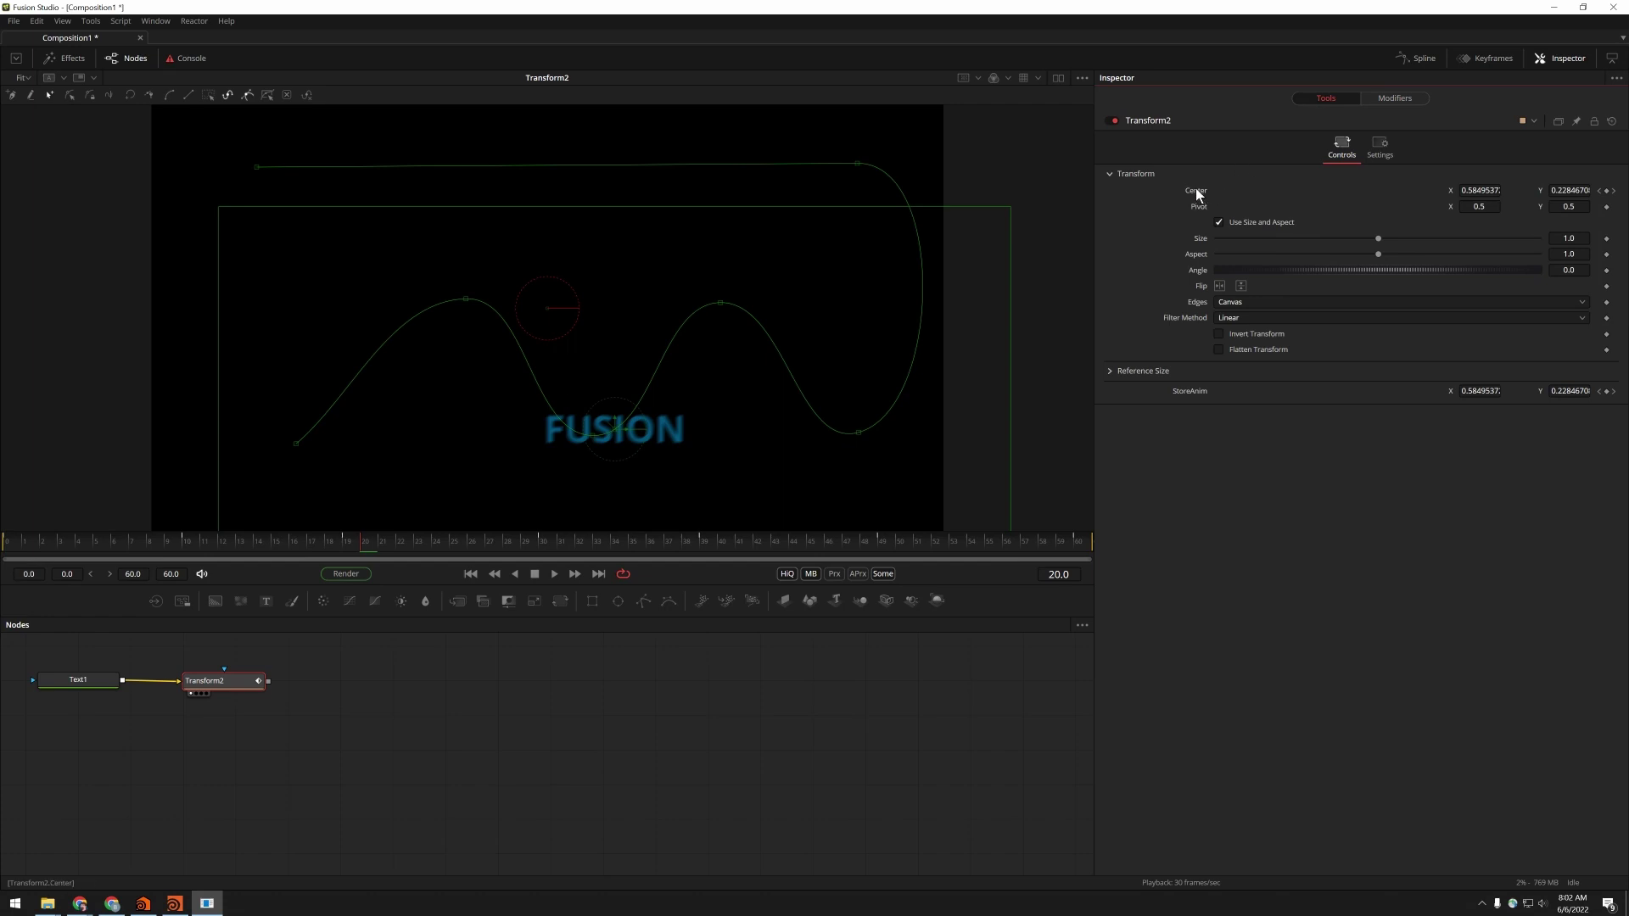
right_click(1196, 193)
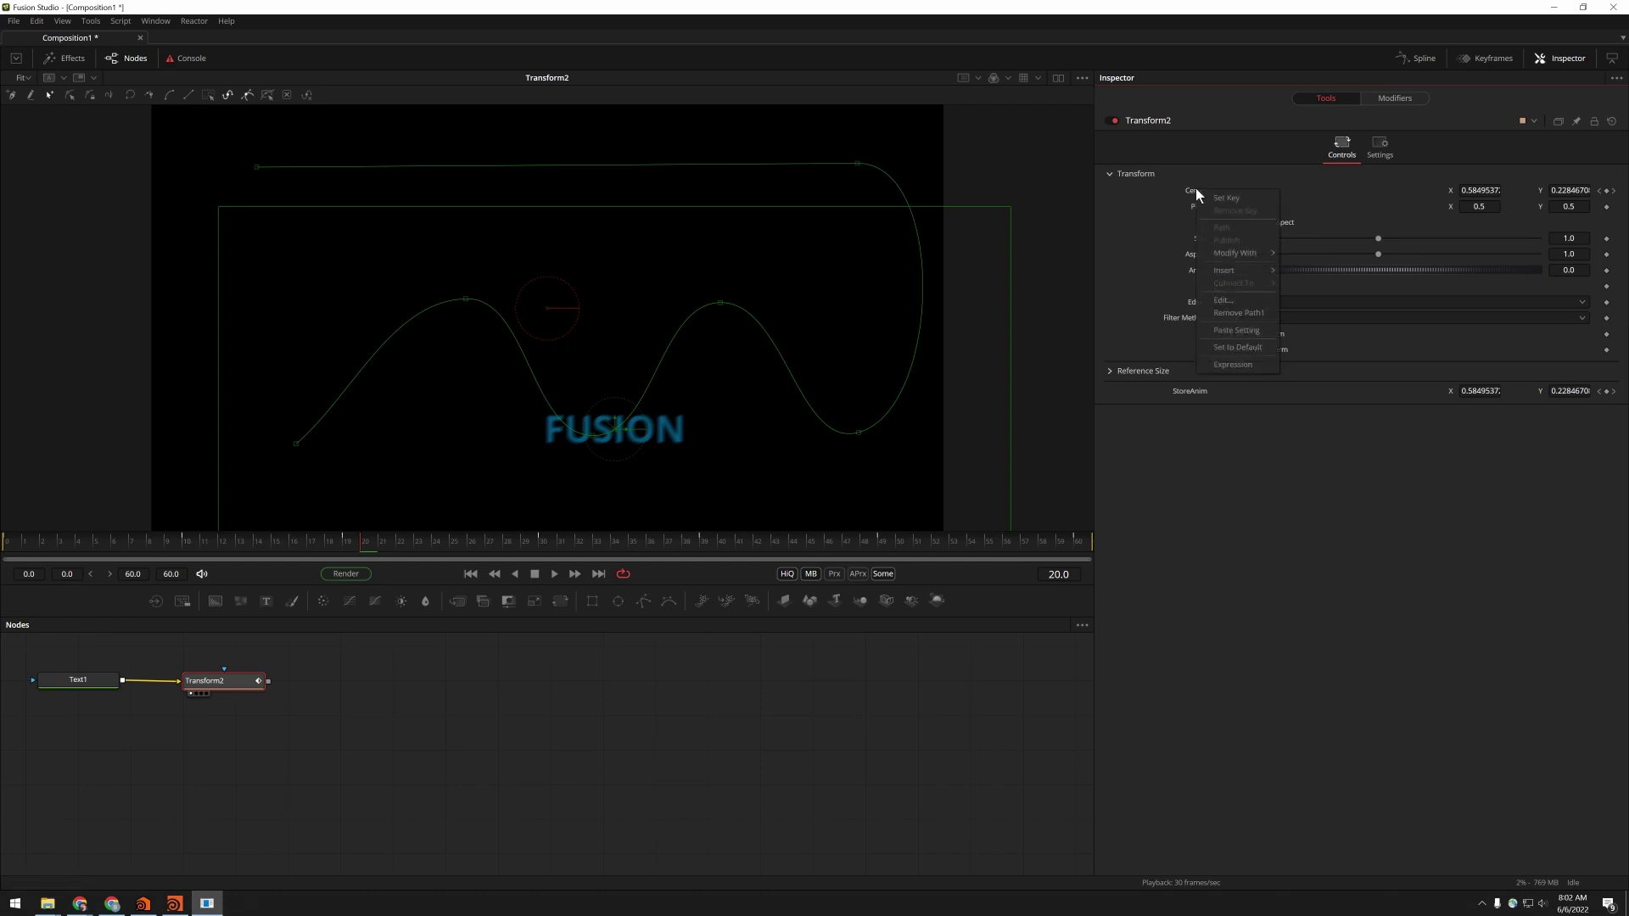
click(1238, 313)
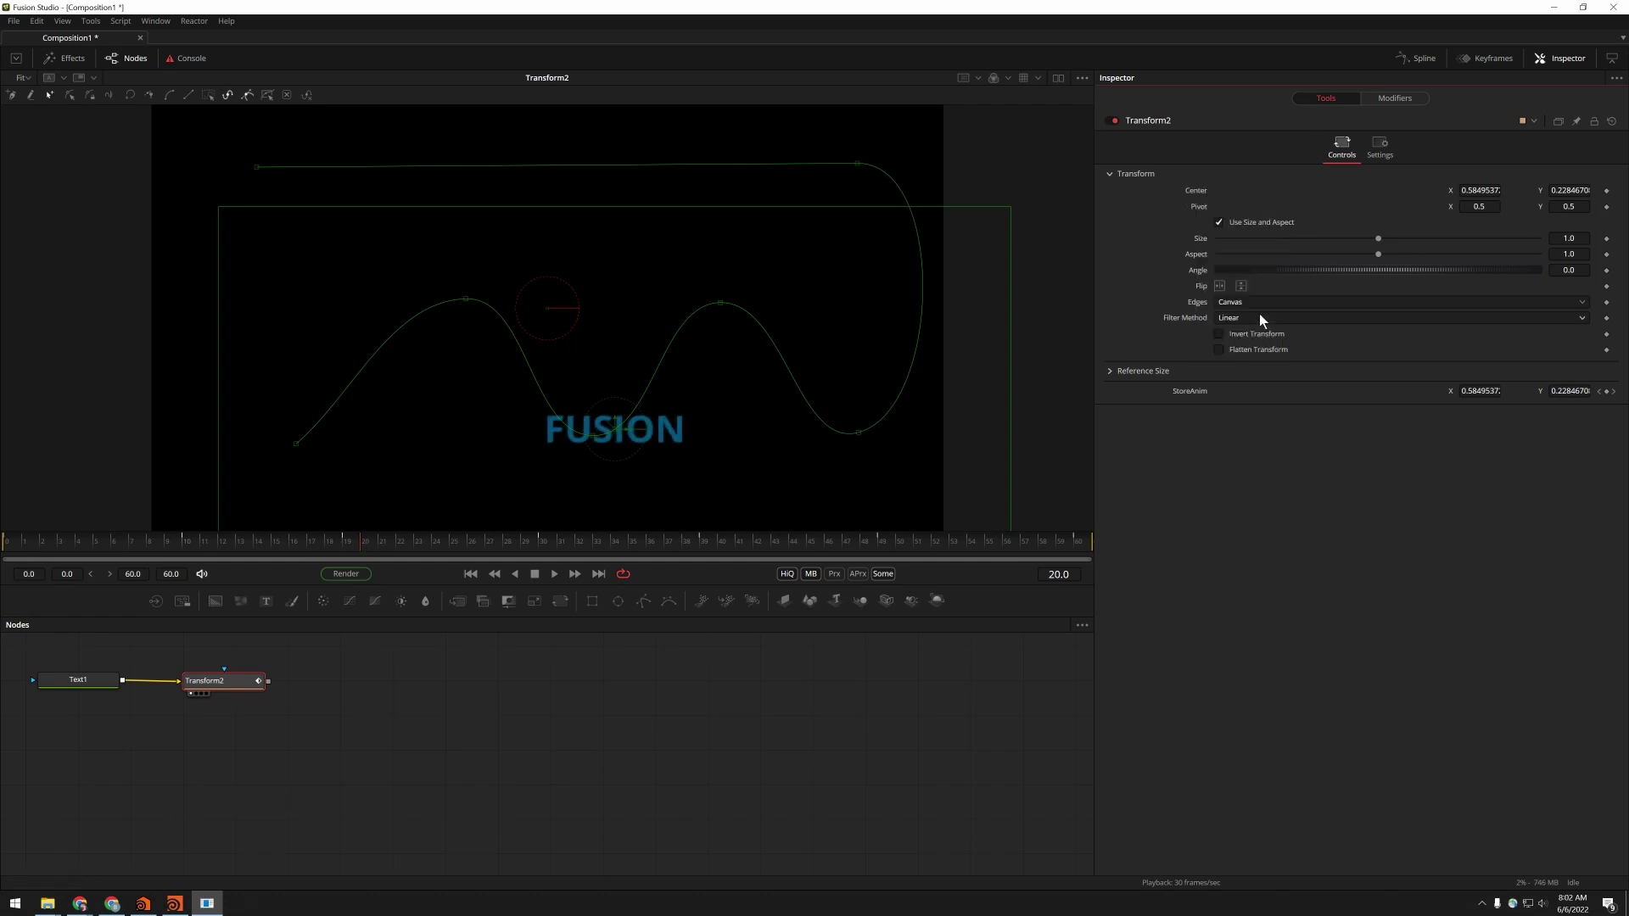
right_click(1205, 195)
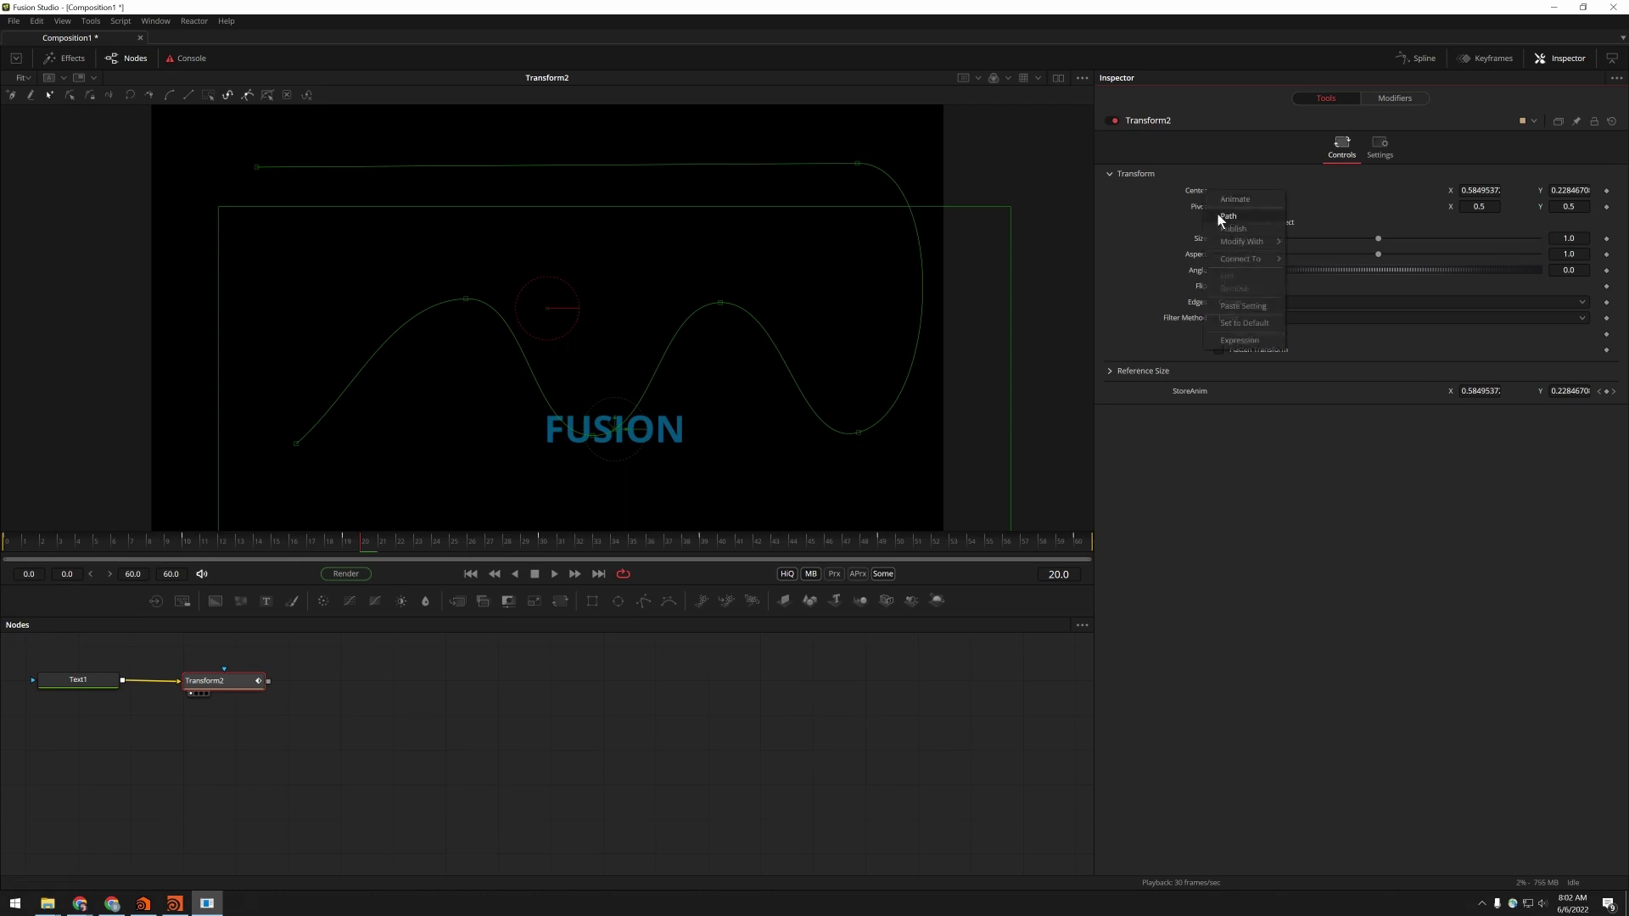
click(1242, 323)
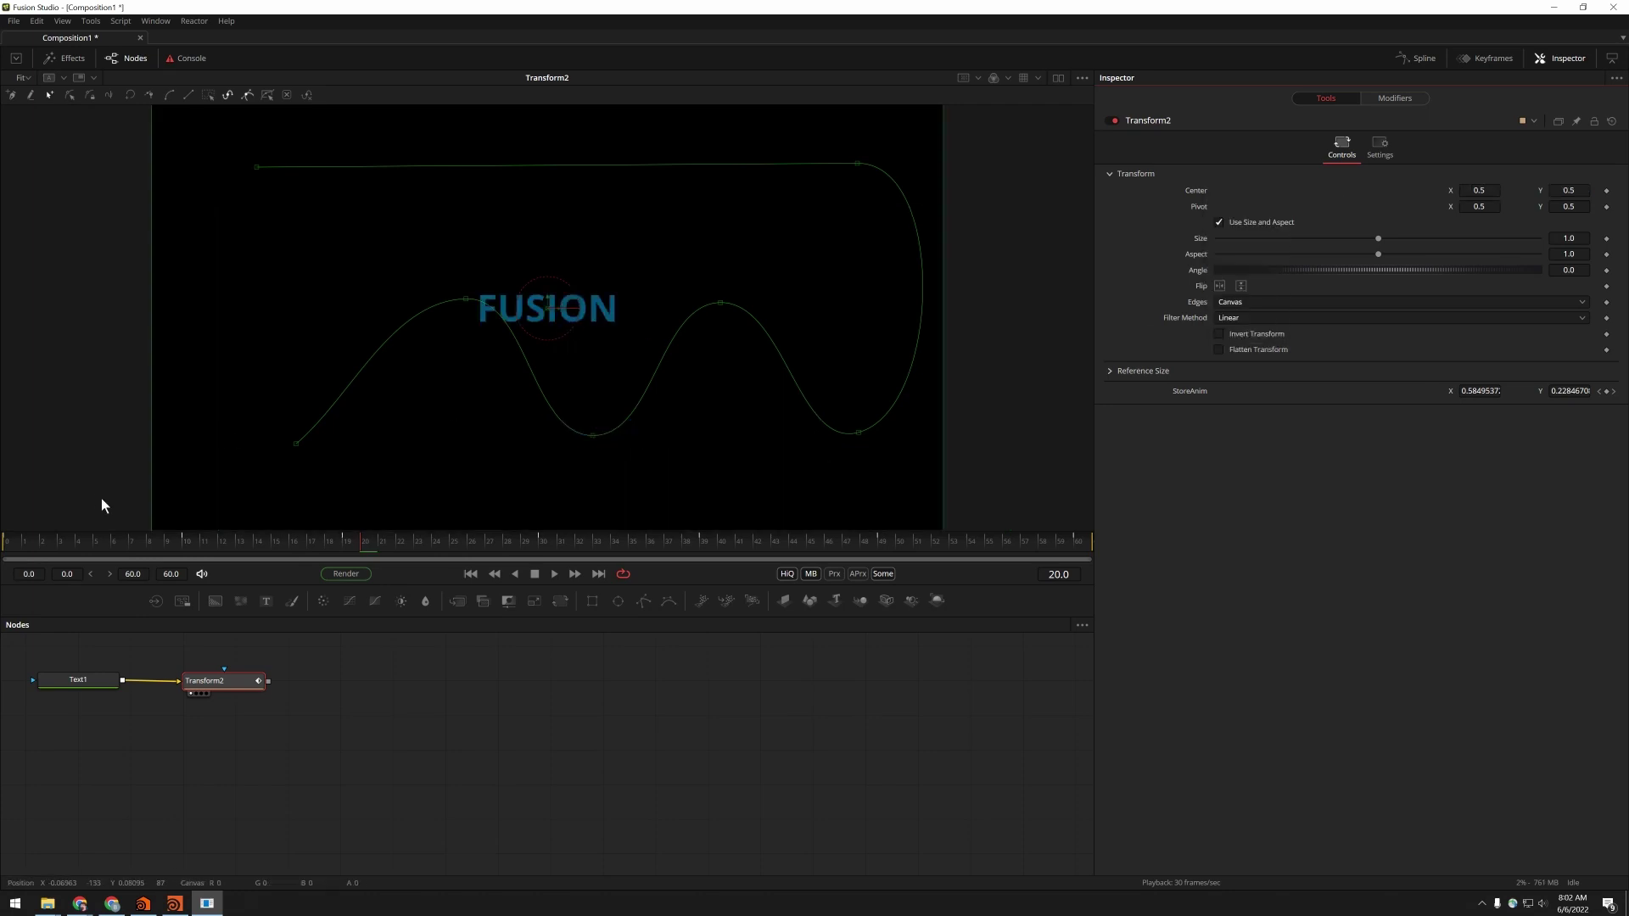
- Scrub the playhead to frame 26 to check the updated StoreAnim values
drag(76, 541, 309, 541)
click(465, 544)
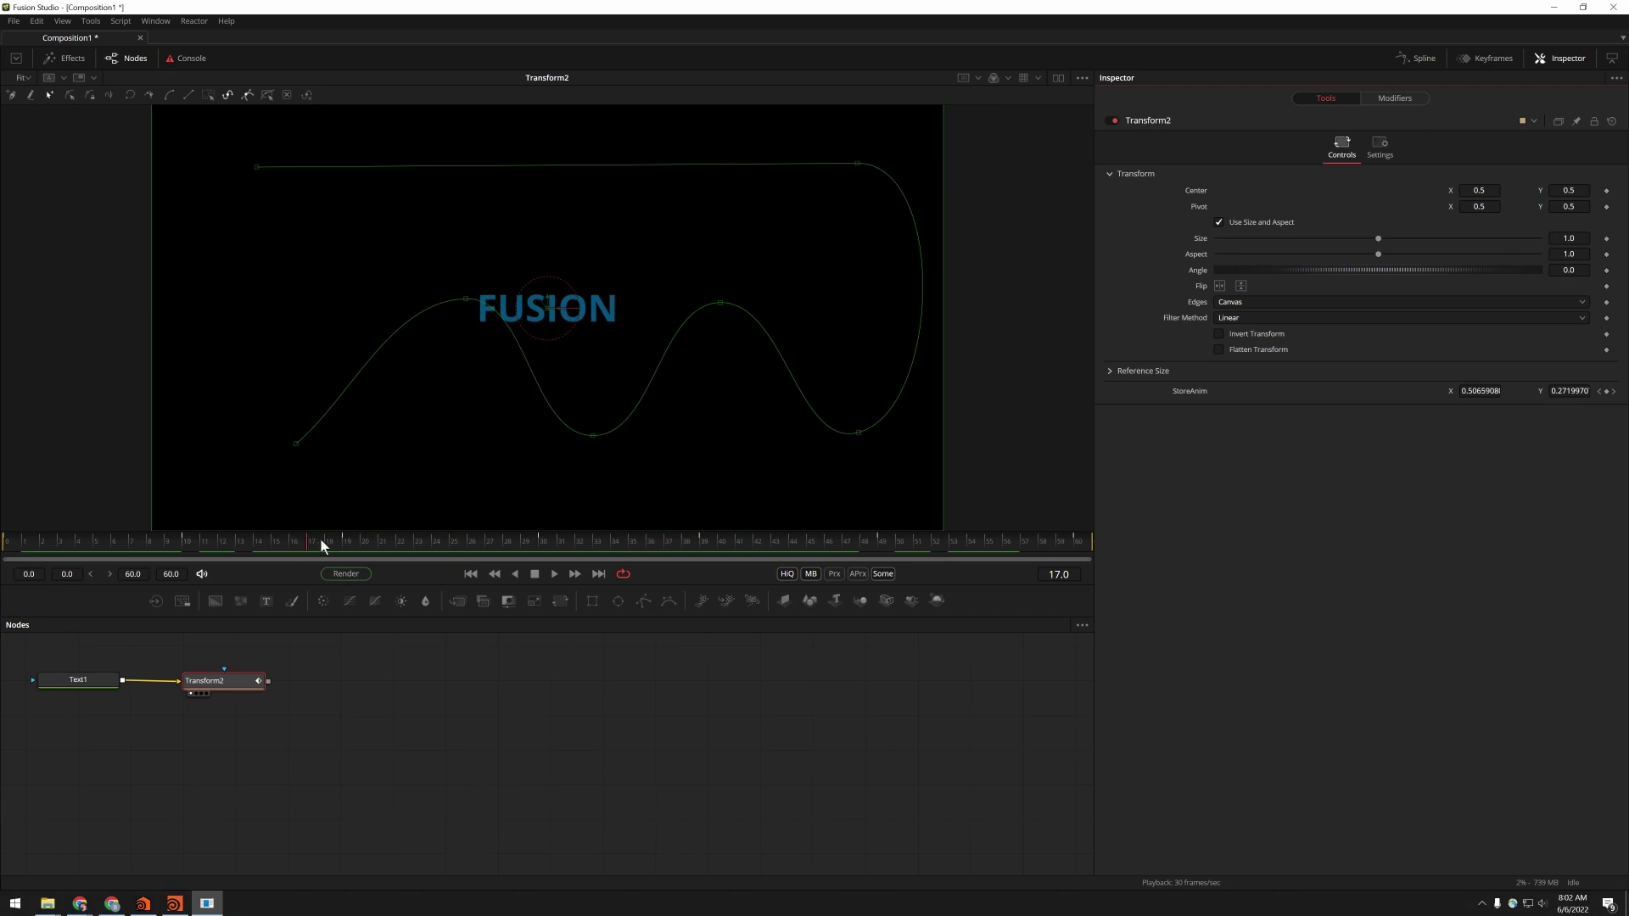
drag(321, 539, 472, 543)
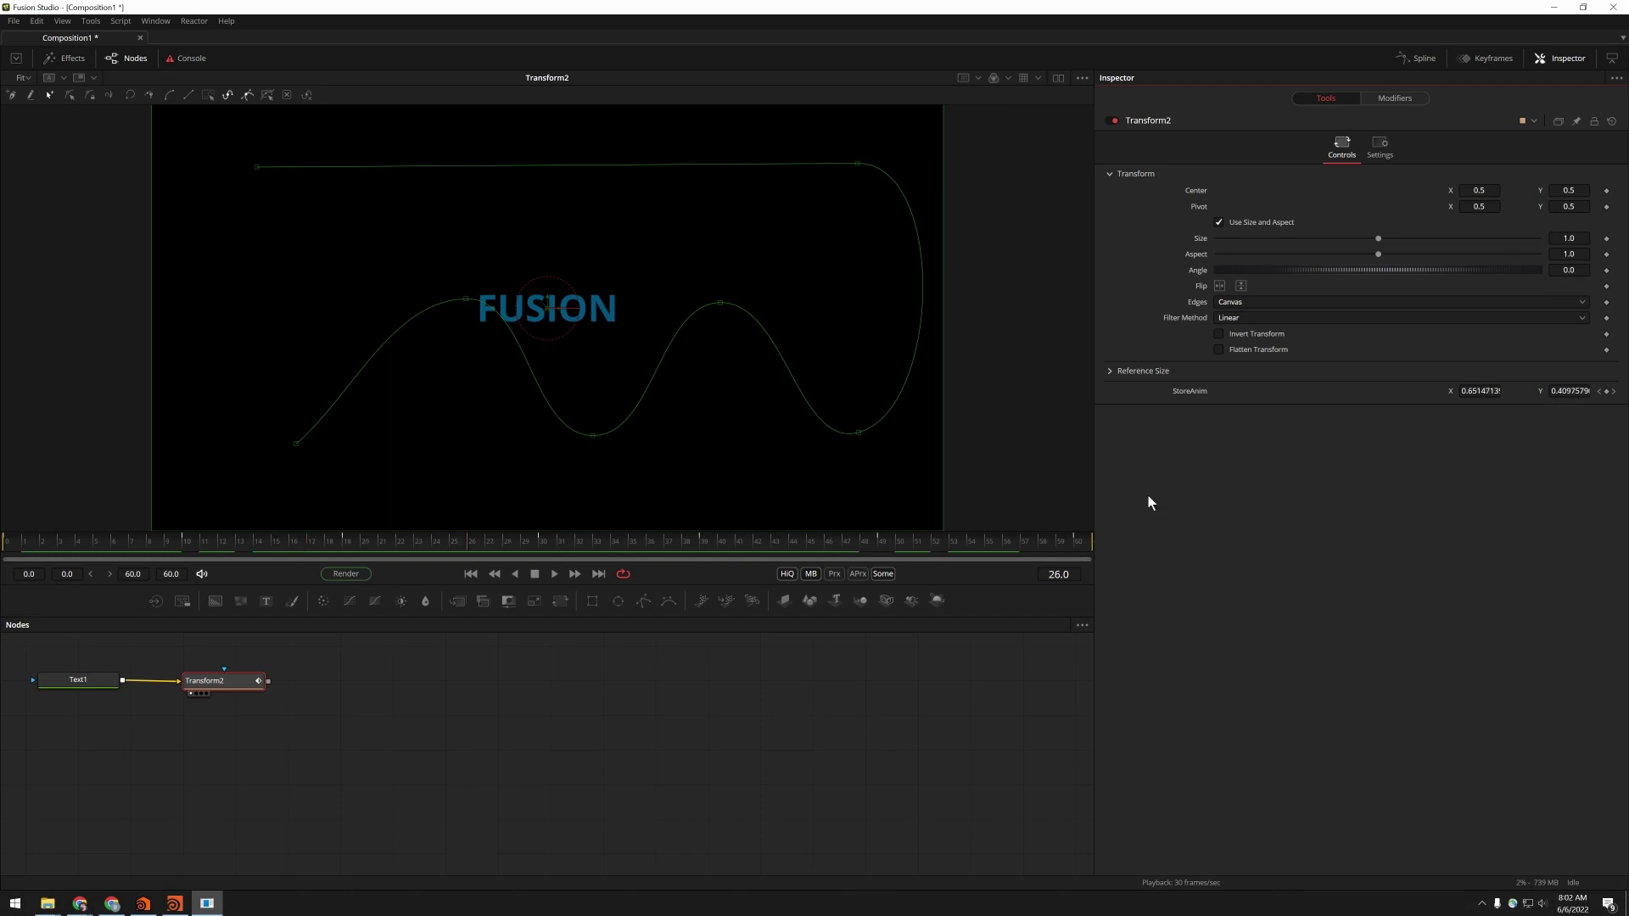
- Create a MultiplyY SliderControl on Transform2's Controls page with default value 1.0
right_click(223, 681)
click(248, 552)
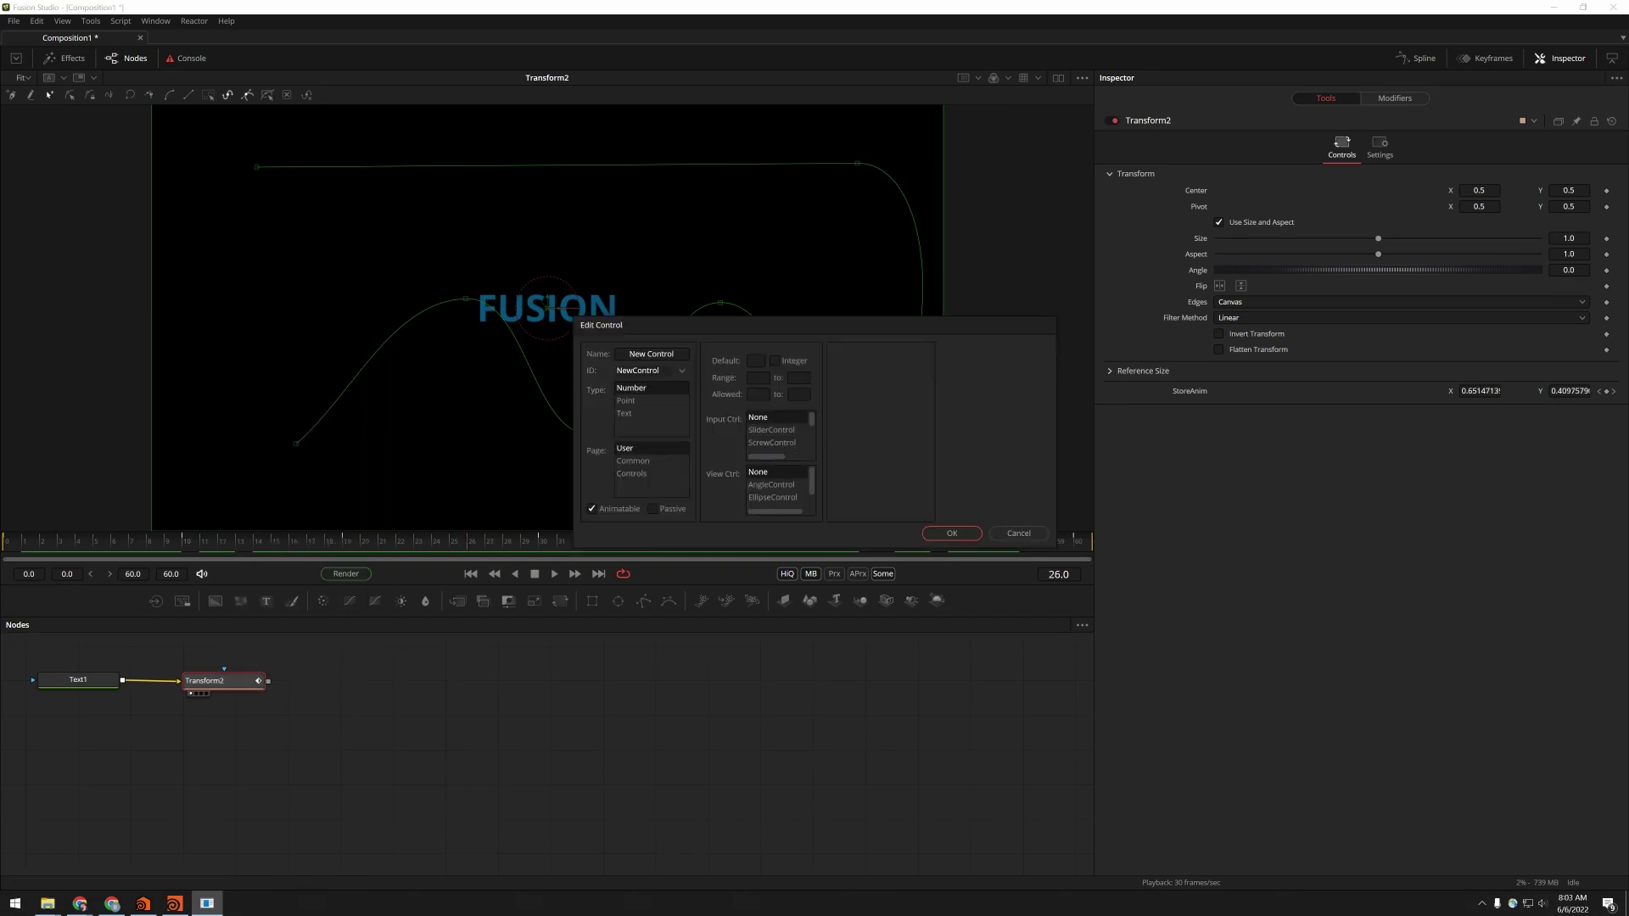
text(m)
key(BackSpace)
text(MultiplyY)
click(626, 475)
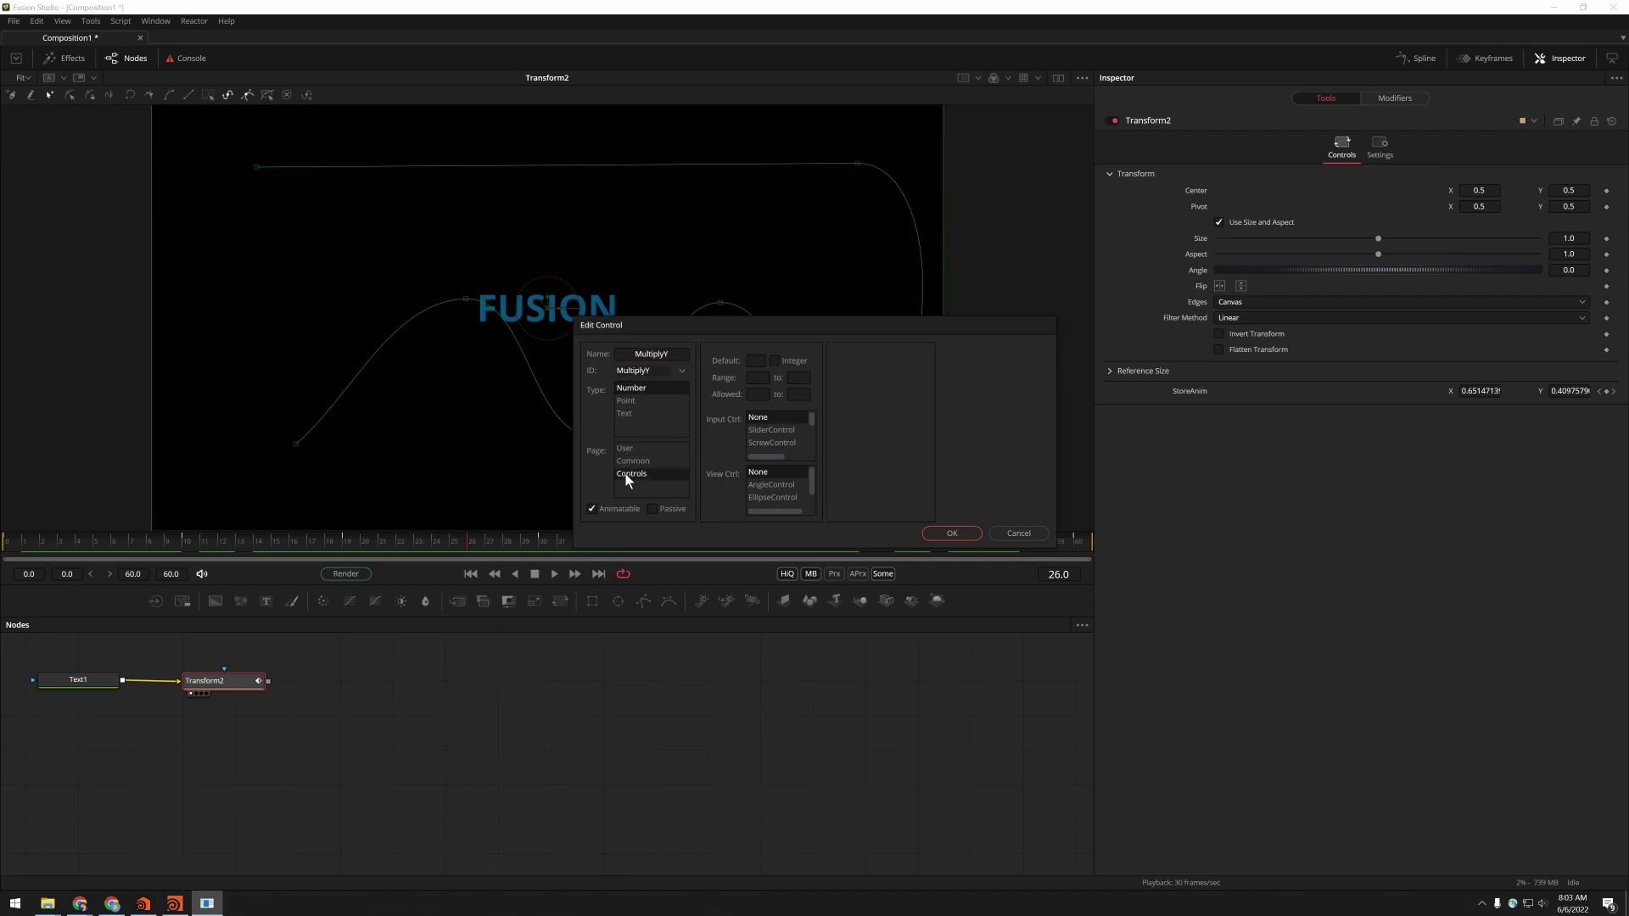
click(772, 430)
click(755, 361)
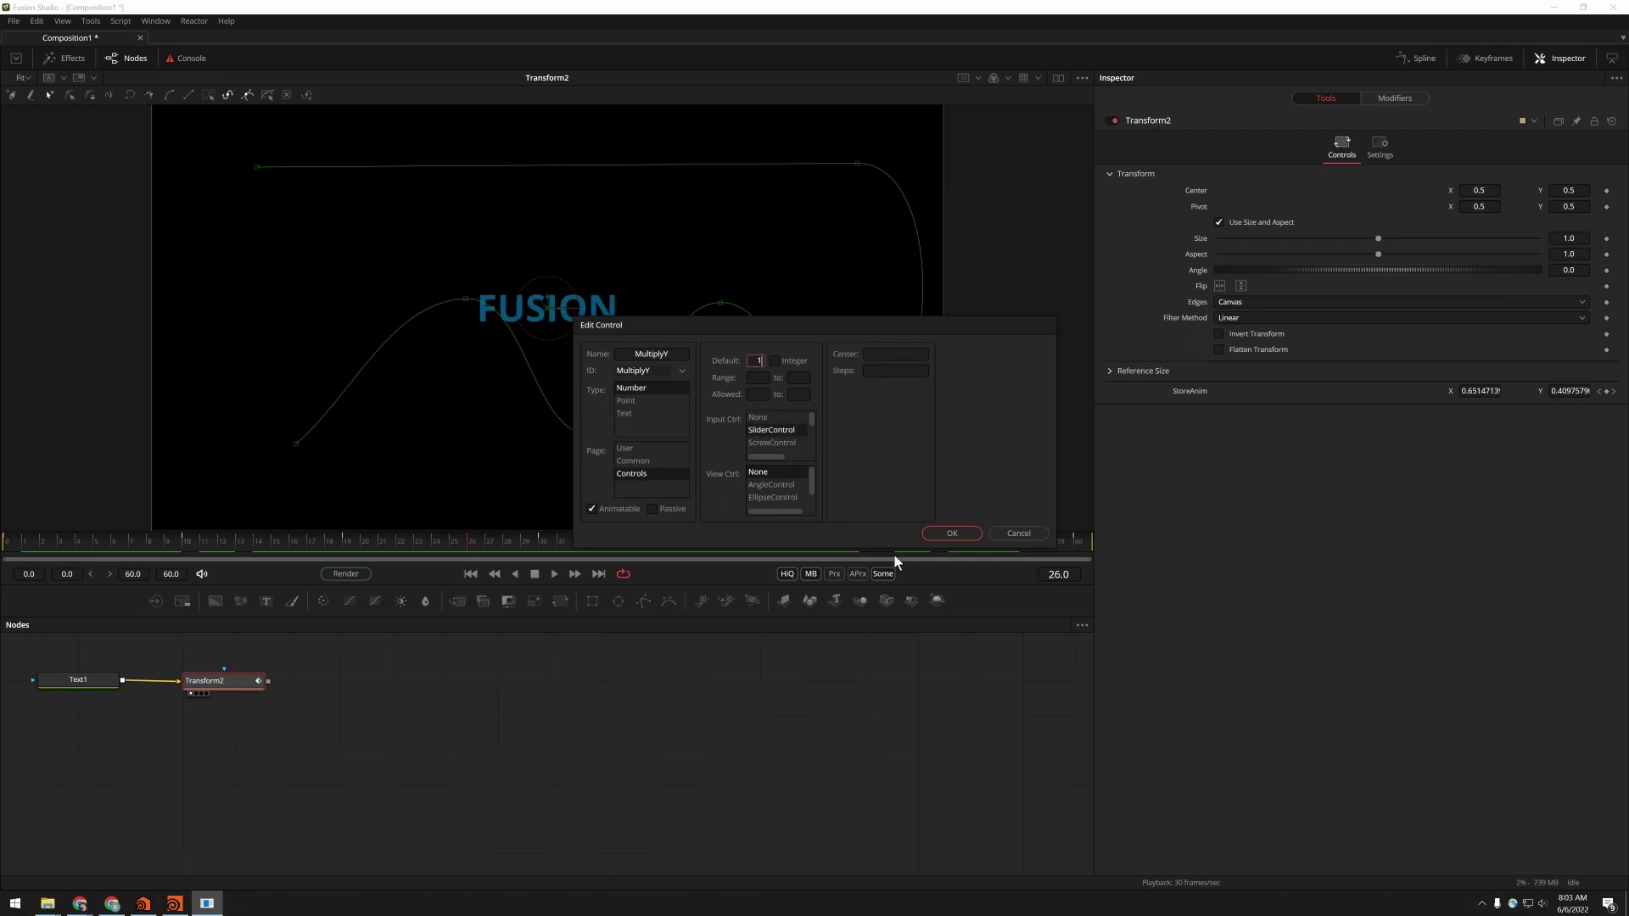
click(952, 532)
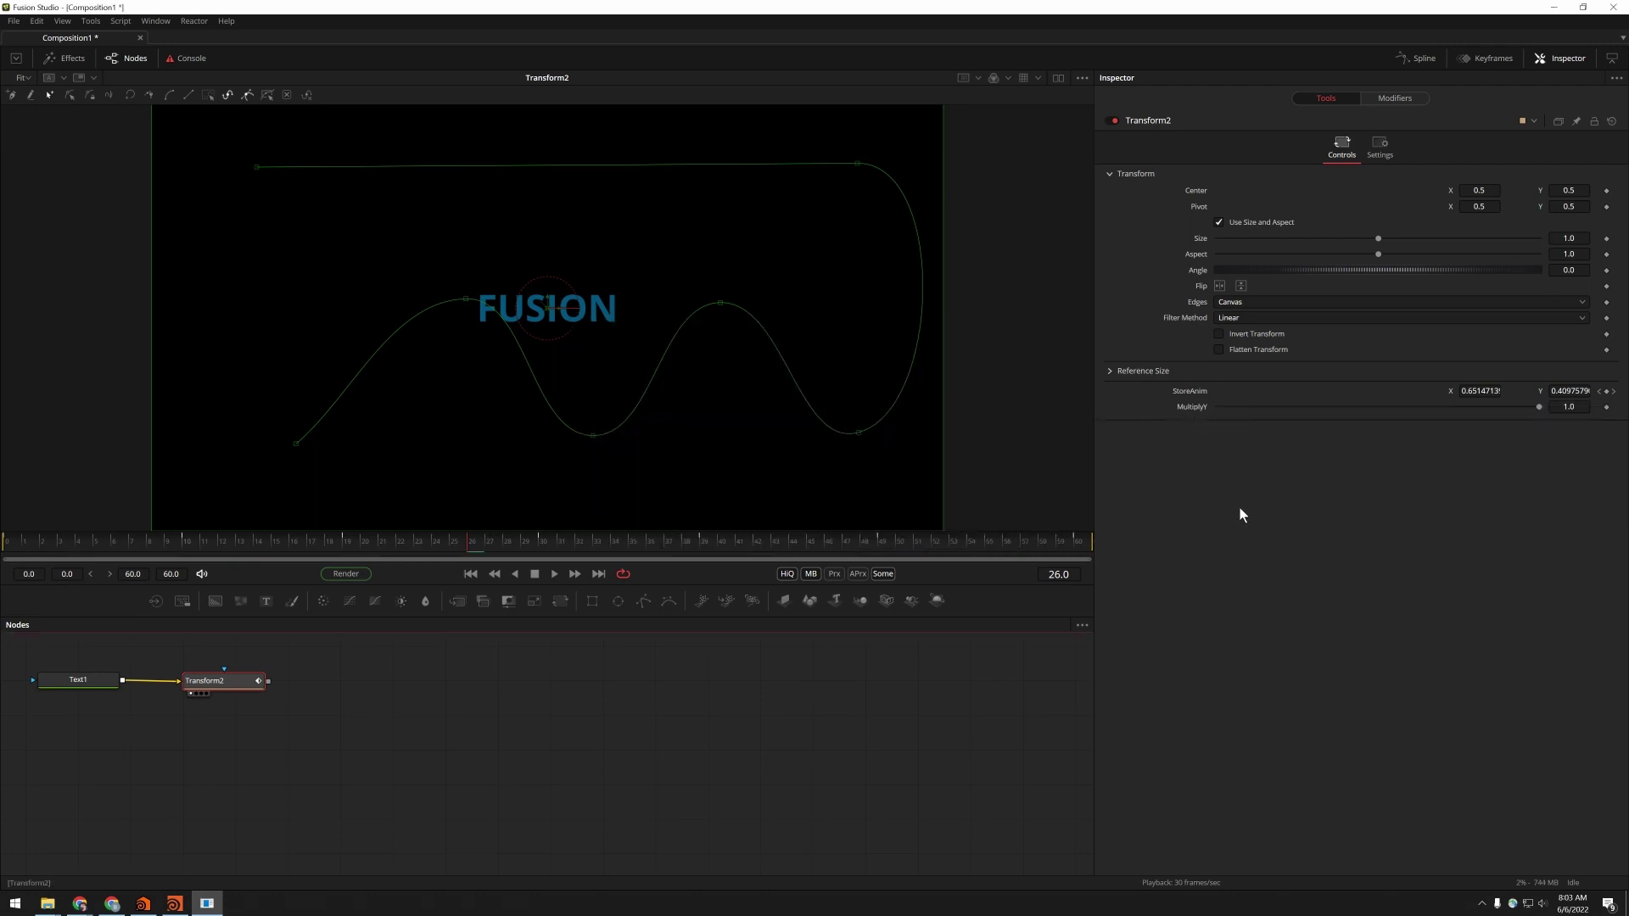
- Give Center the expression Point(StoreAnim.X, StoreAnim.Y) by linking in StoreAnim
right_click(1195, 191)
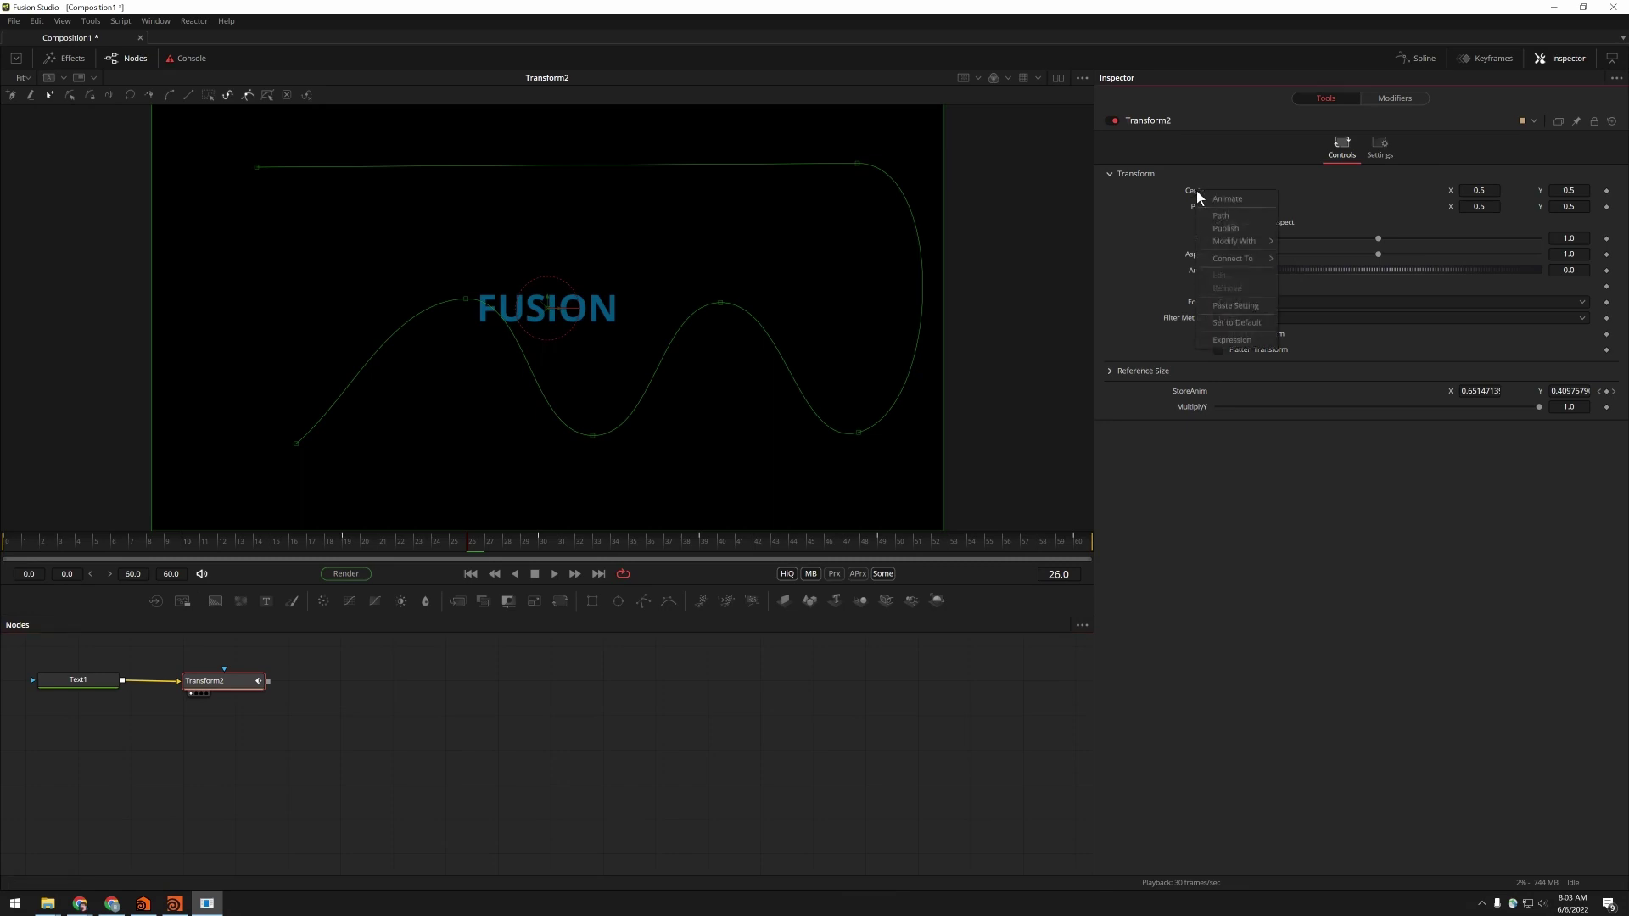
click(1229, 340)
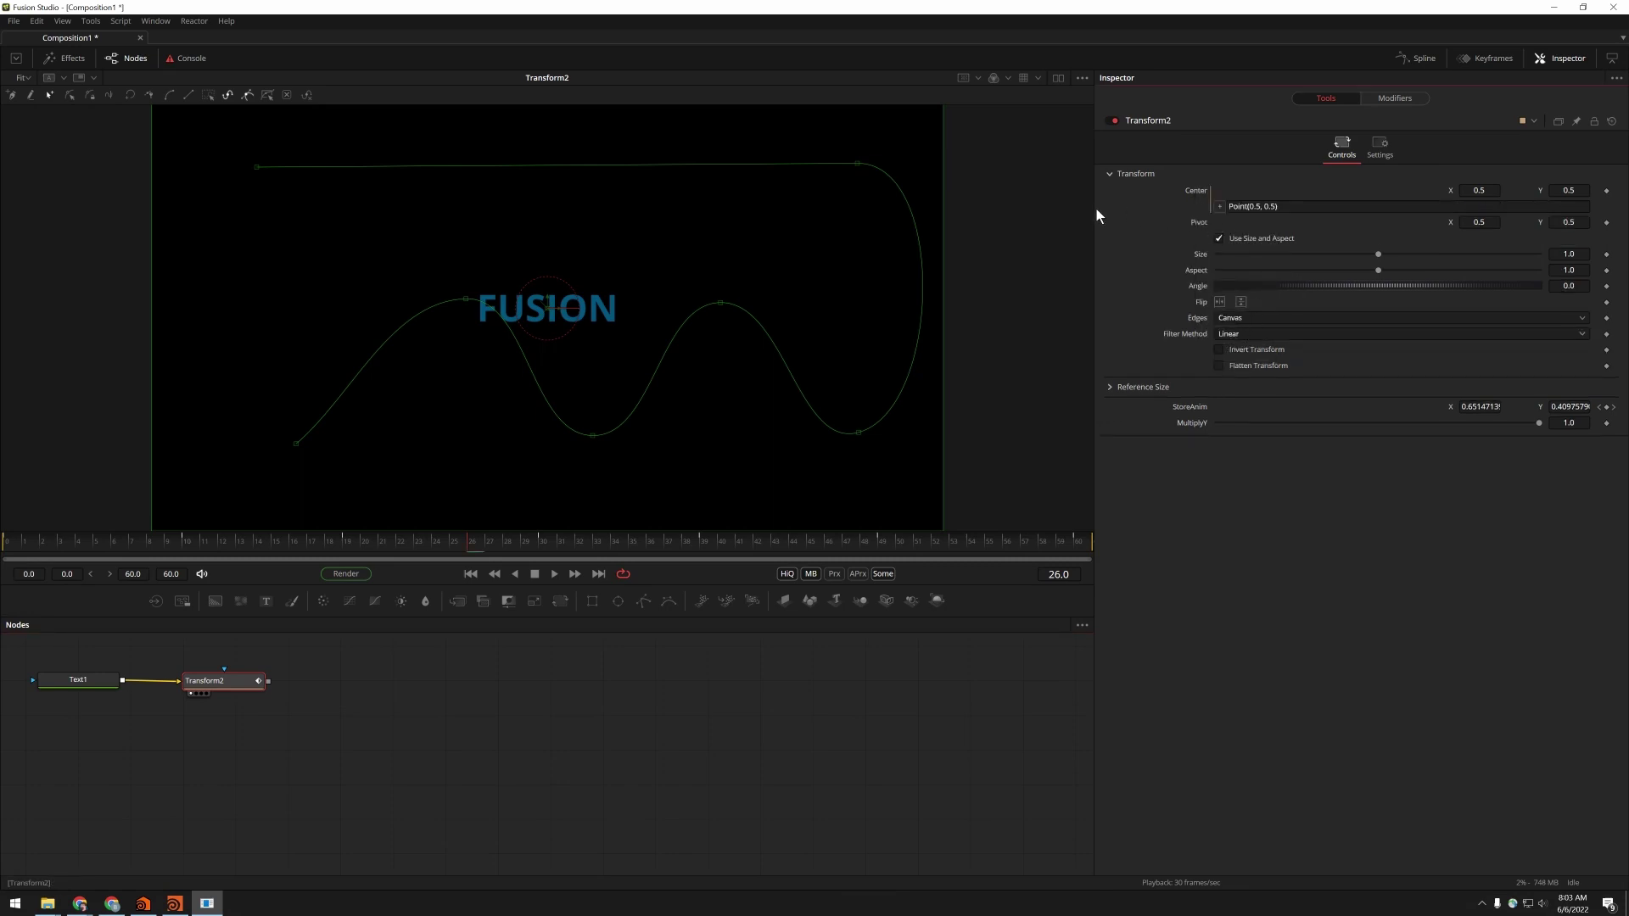
drag(1096, 208, 984, 209)
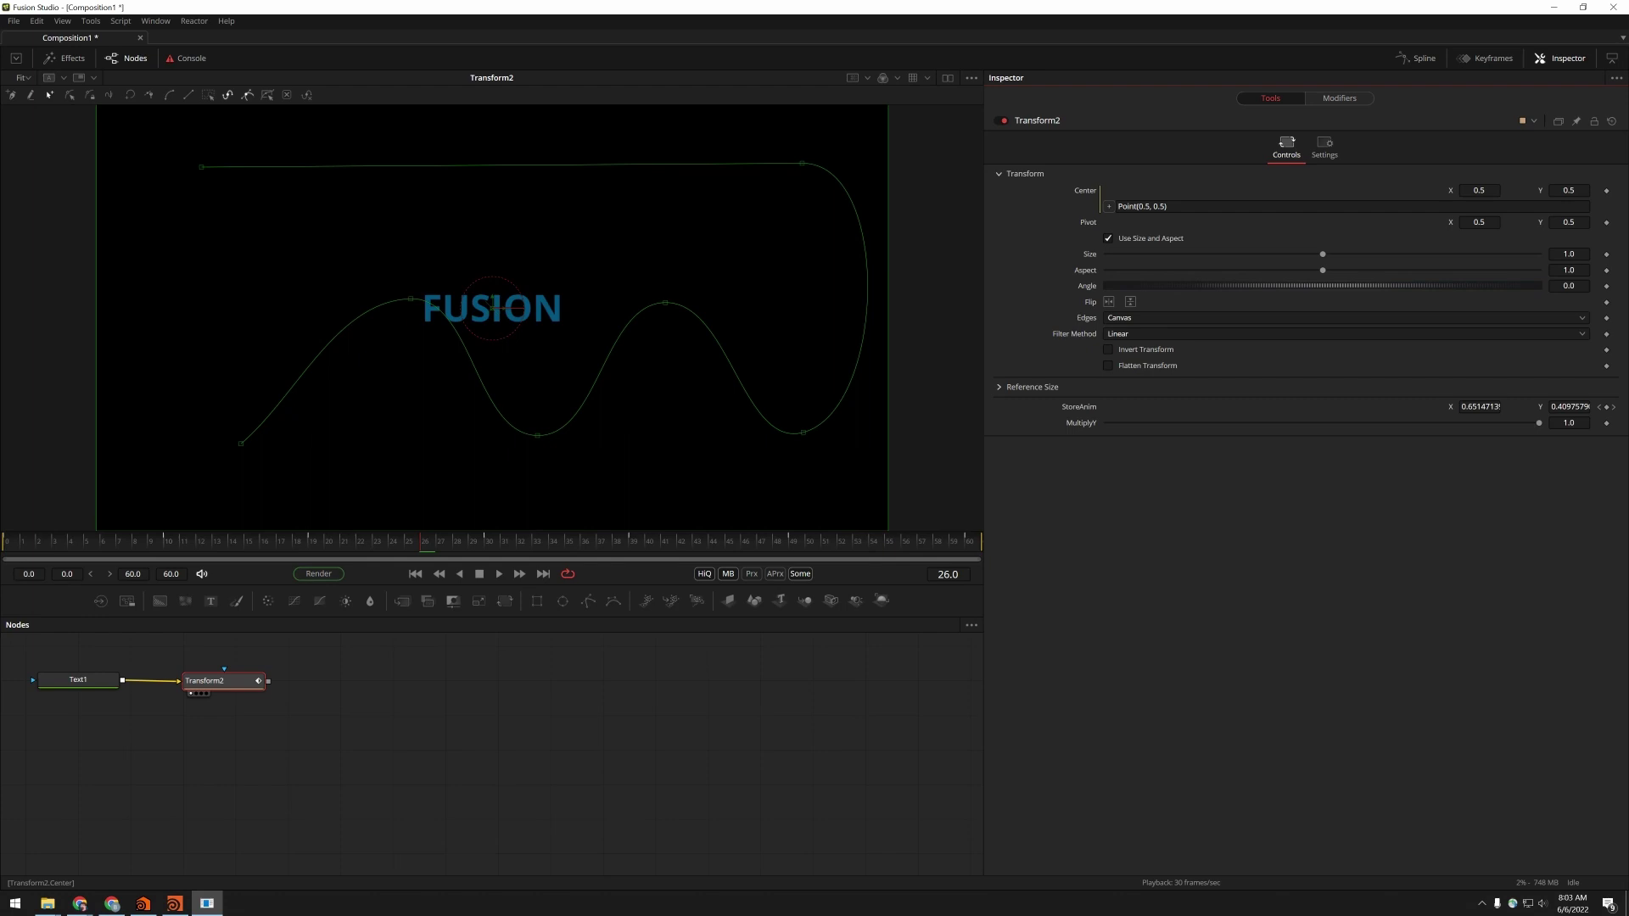
click(1149, 206)
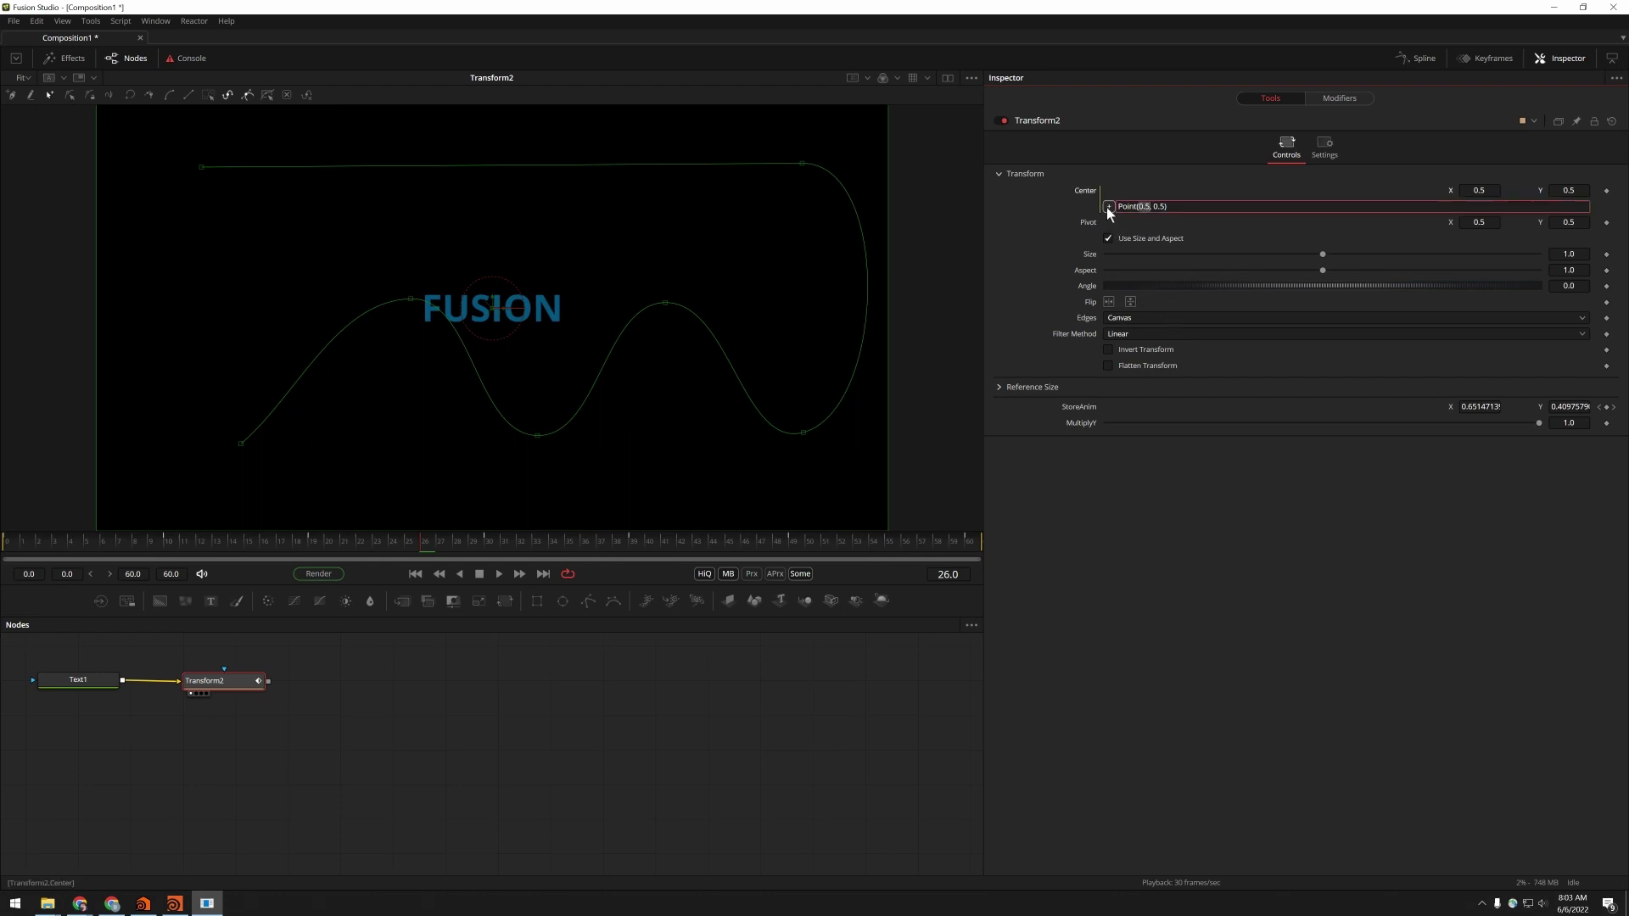
drag(1109, 206, 1087, 405)
text(.X)
key(BackSpace)
key(BackSpace)
key(BackSpace)
text(StoreAnim.Y)
key(Return)
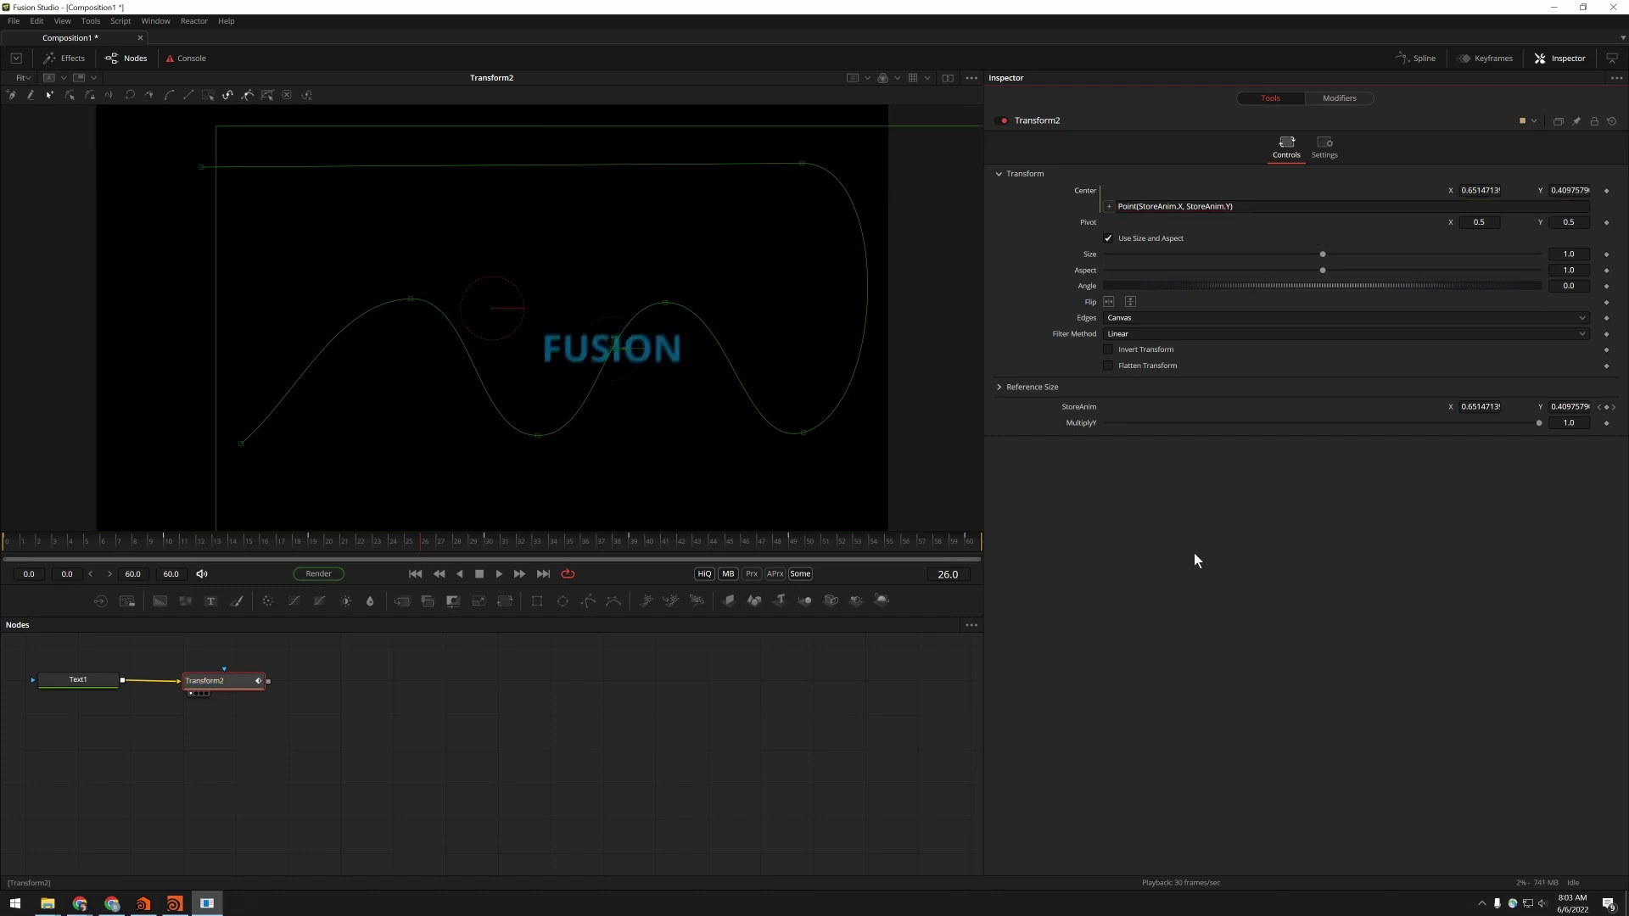
- Play and stop the animation, then scrub back to frame 16
click(499, 574)
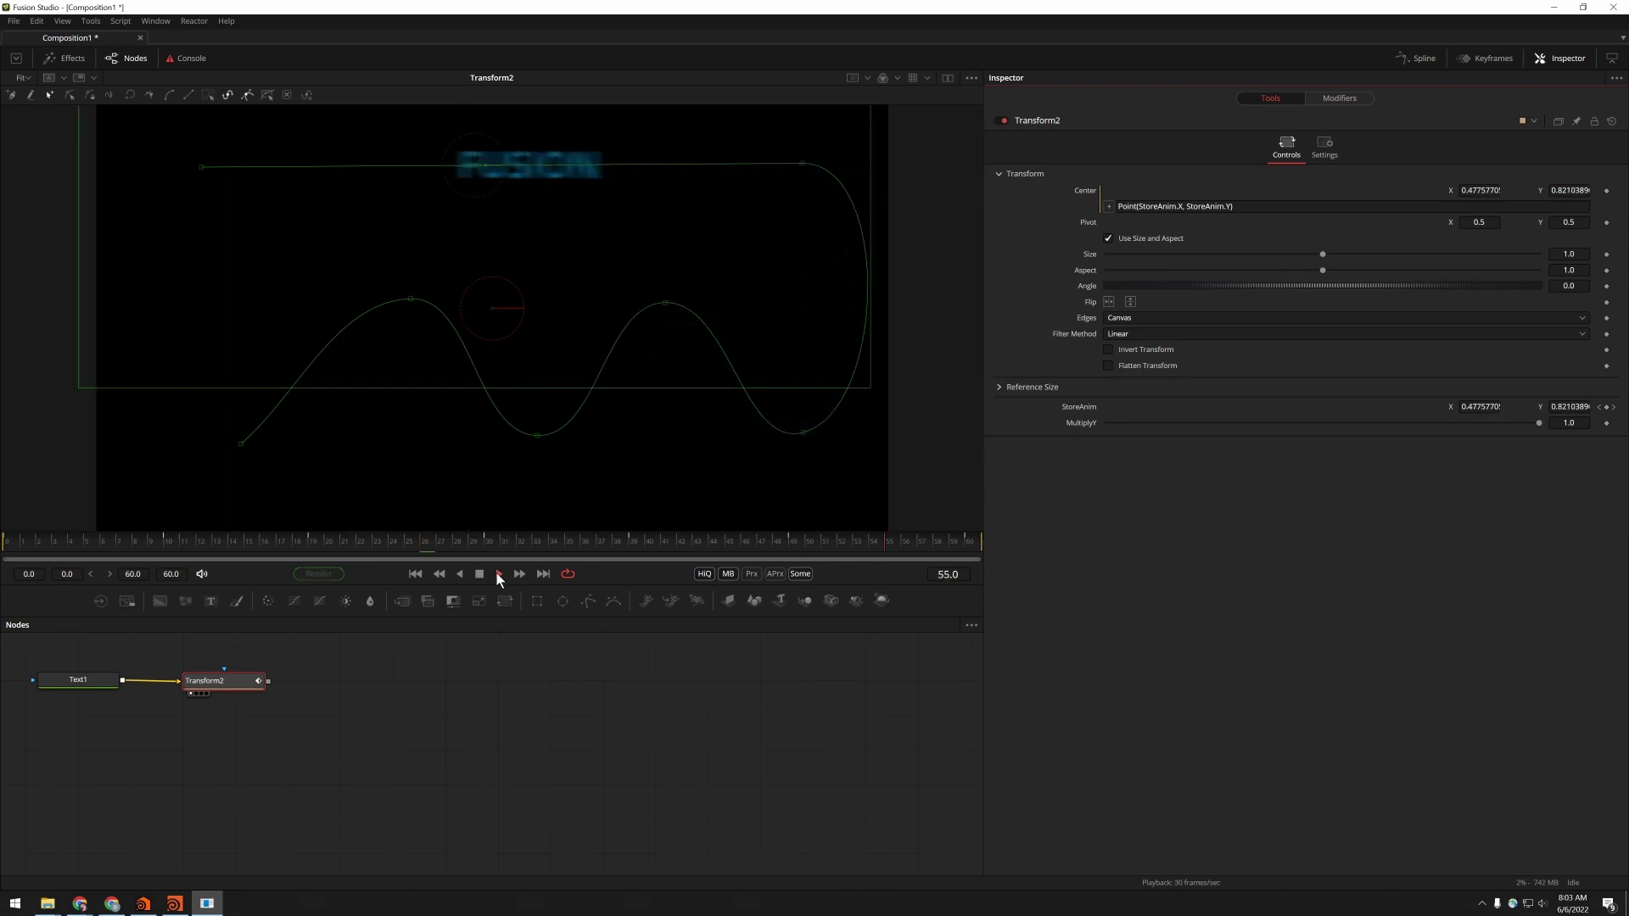
click(480, 575)
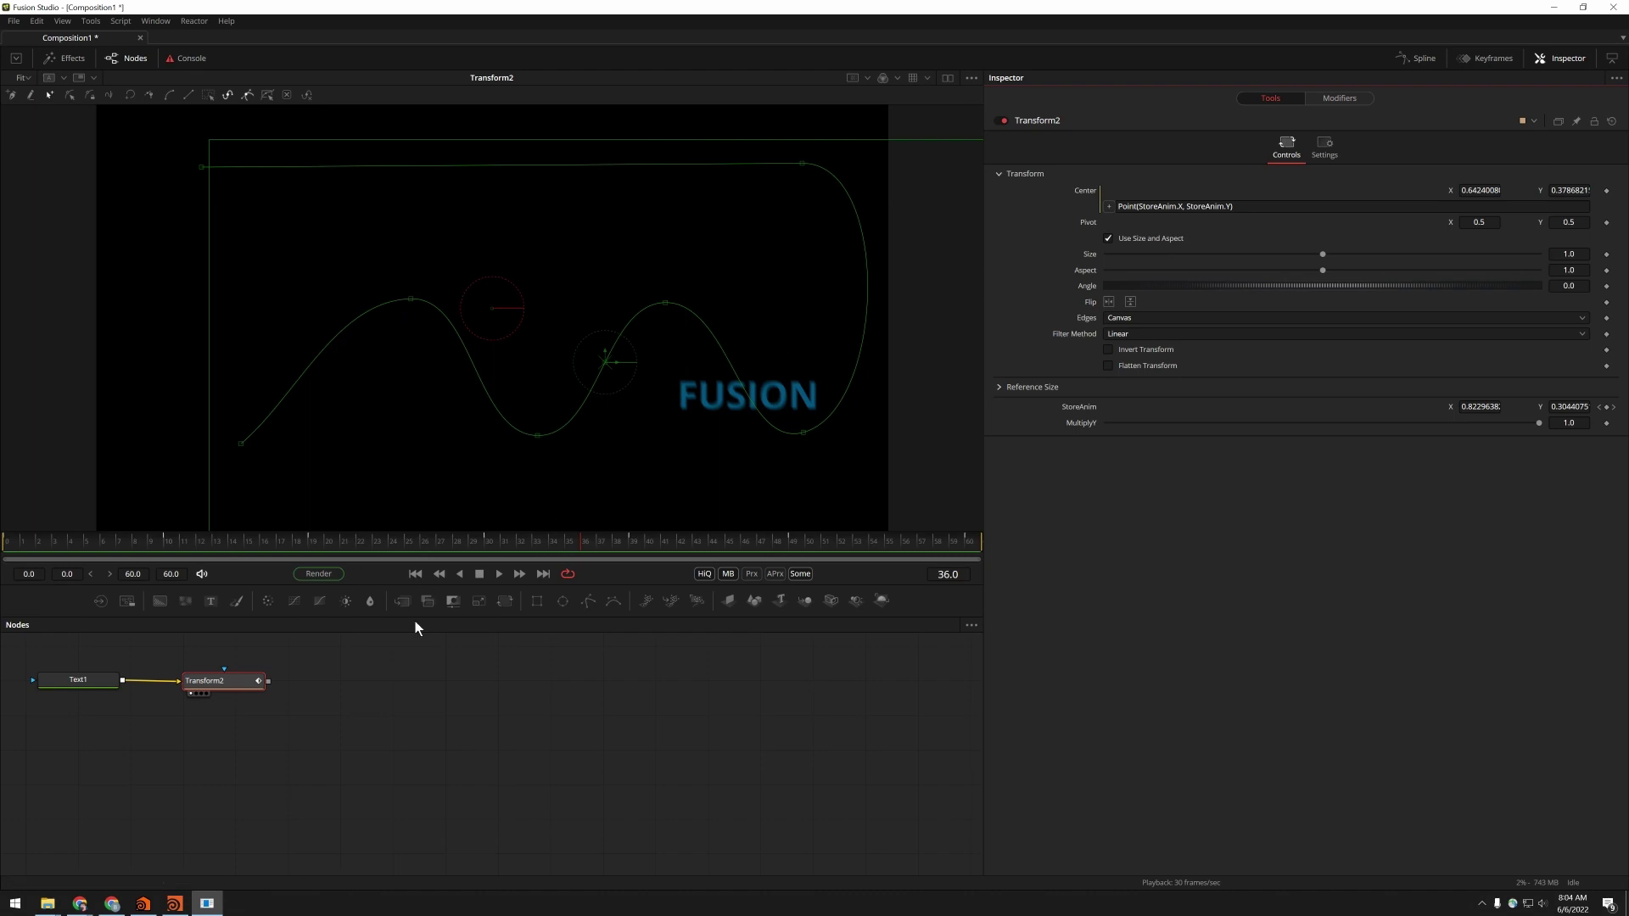
drag(573, 541, 465, 536)
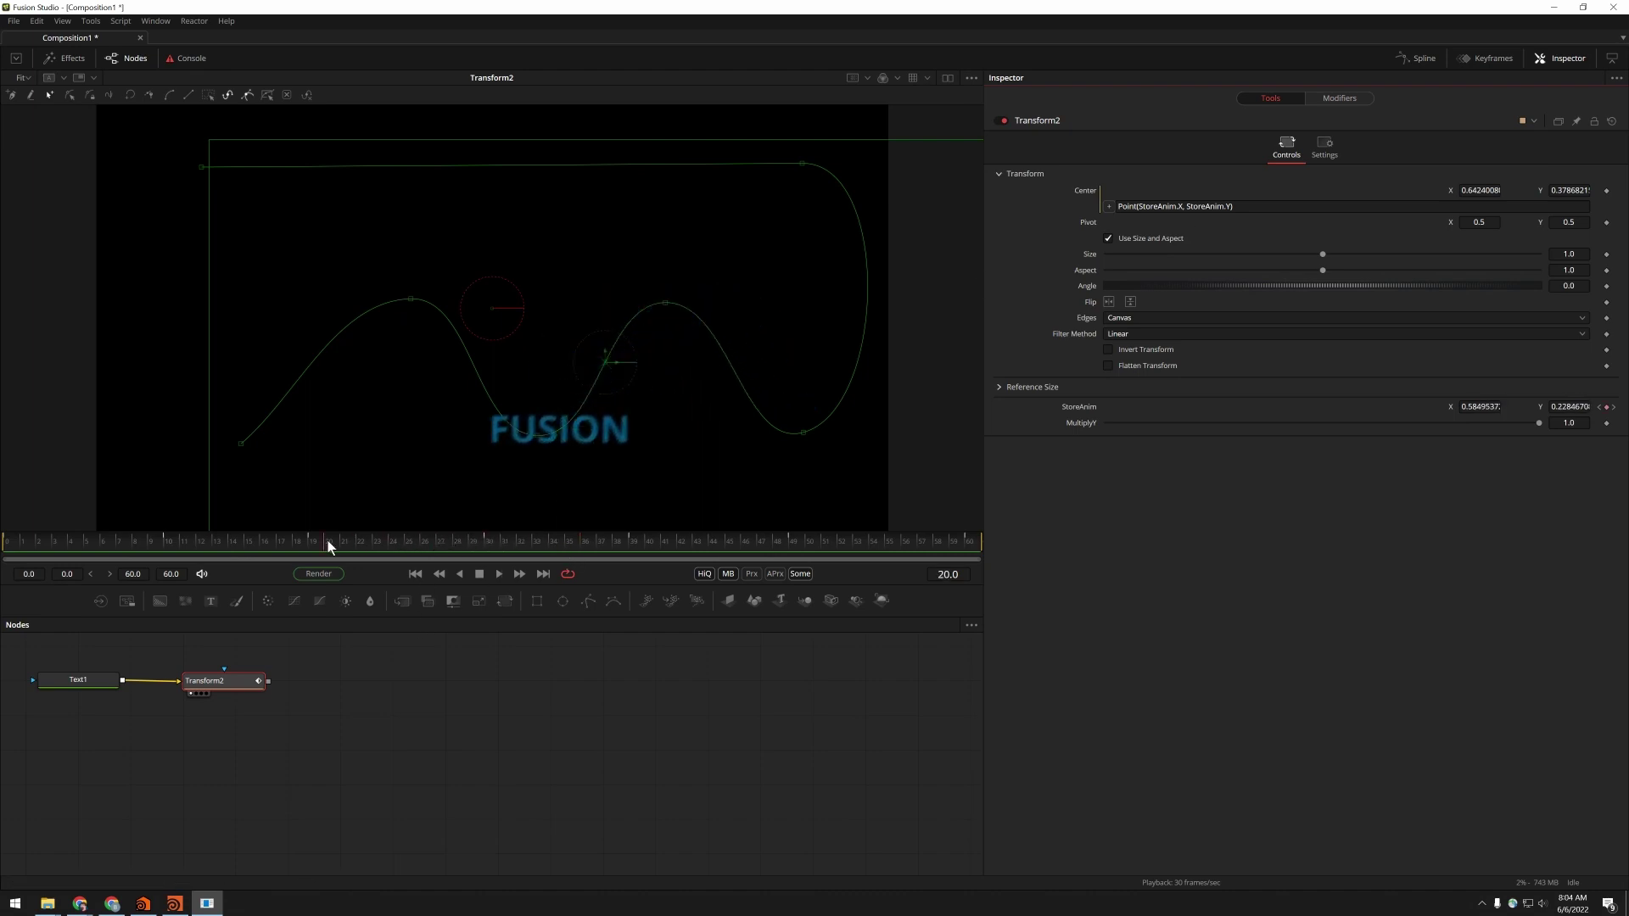
drag(328, 541, 263, 541)
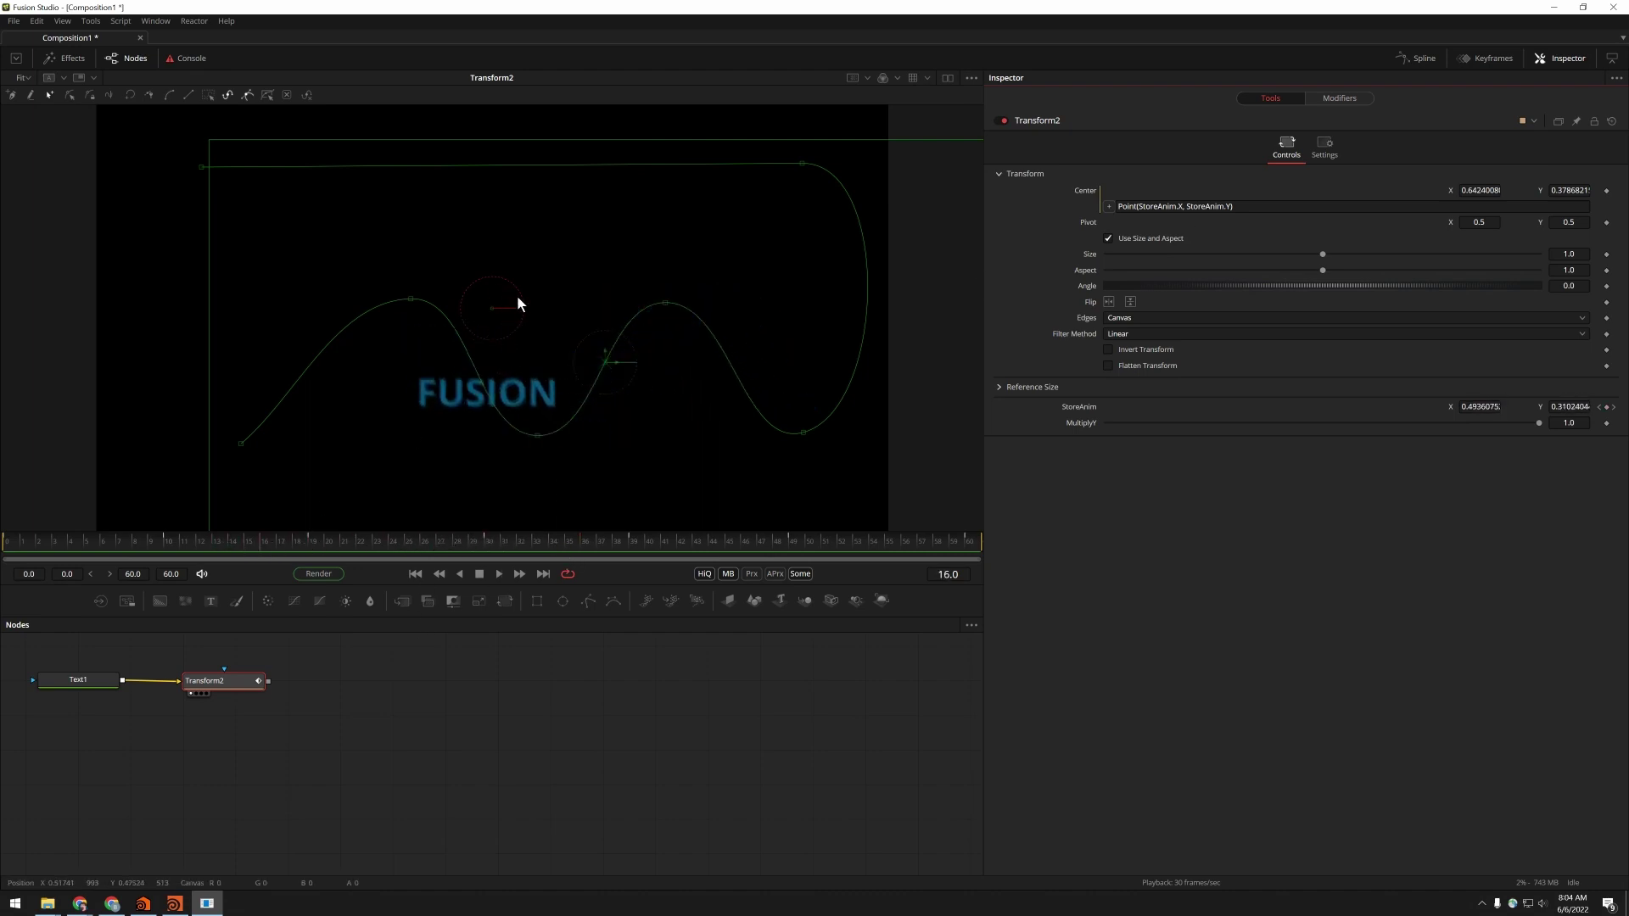
- Rewrite the Center expression as Point(StoreAnim.X, (StoreAnim.Y-0.5)*MultiplyY+0.5)
click(1185, 206)
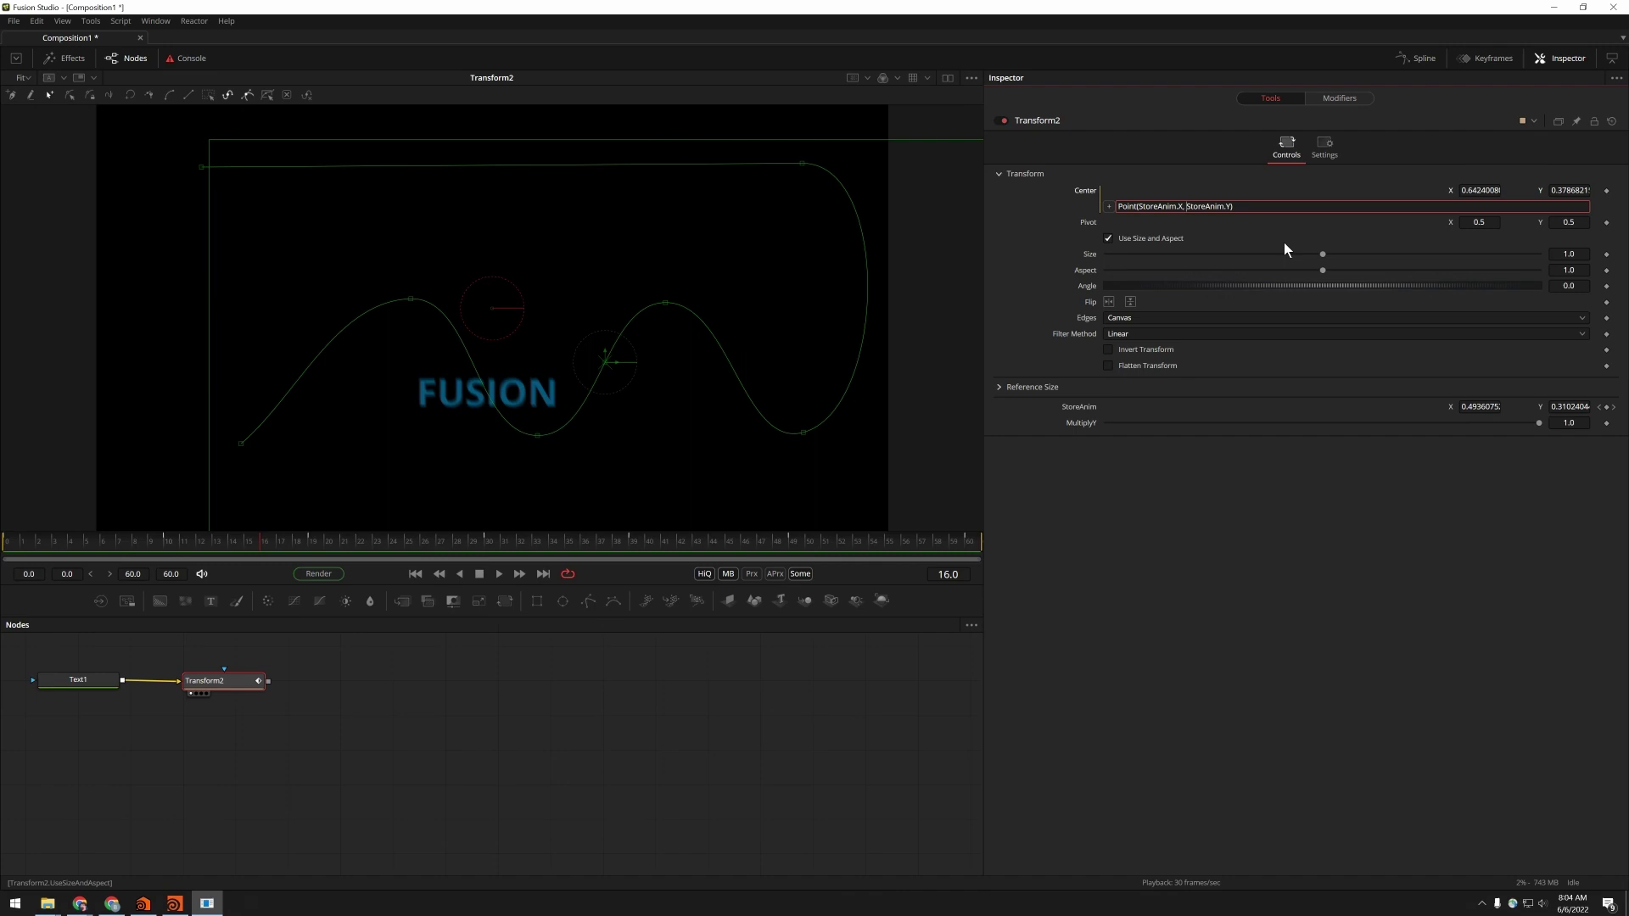
click(103, 516)
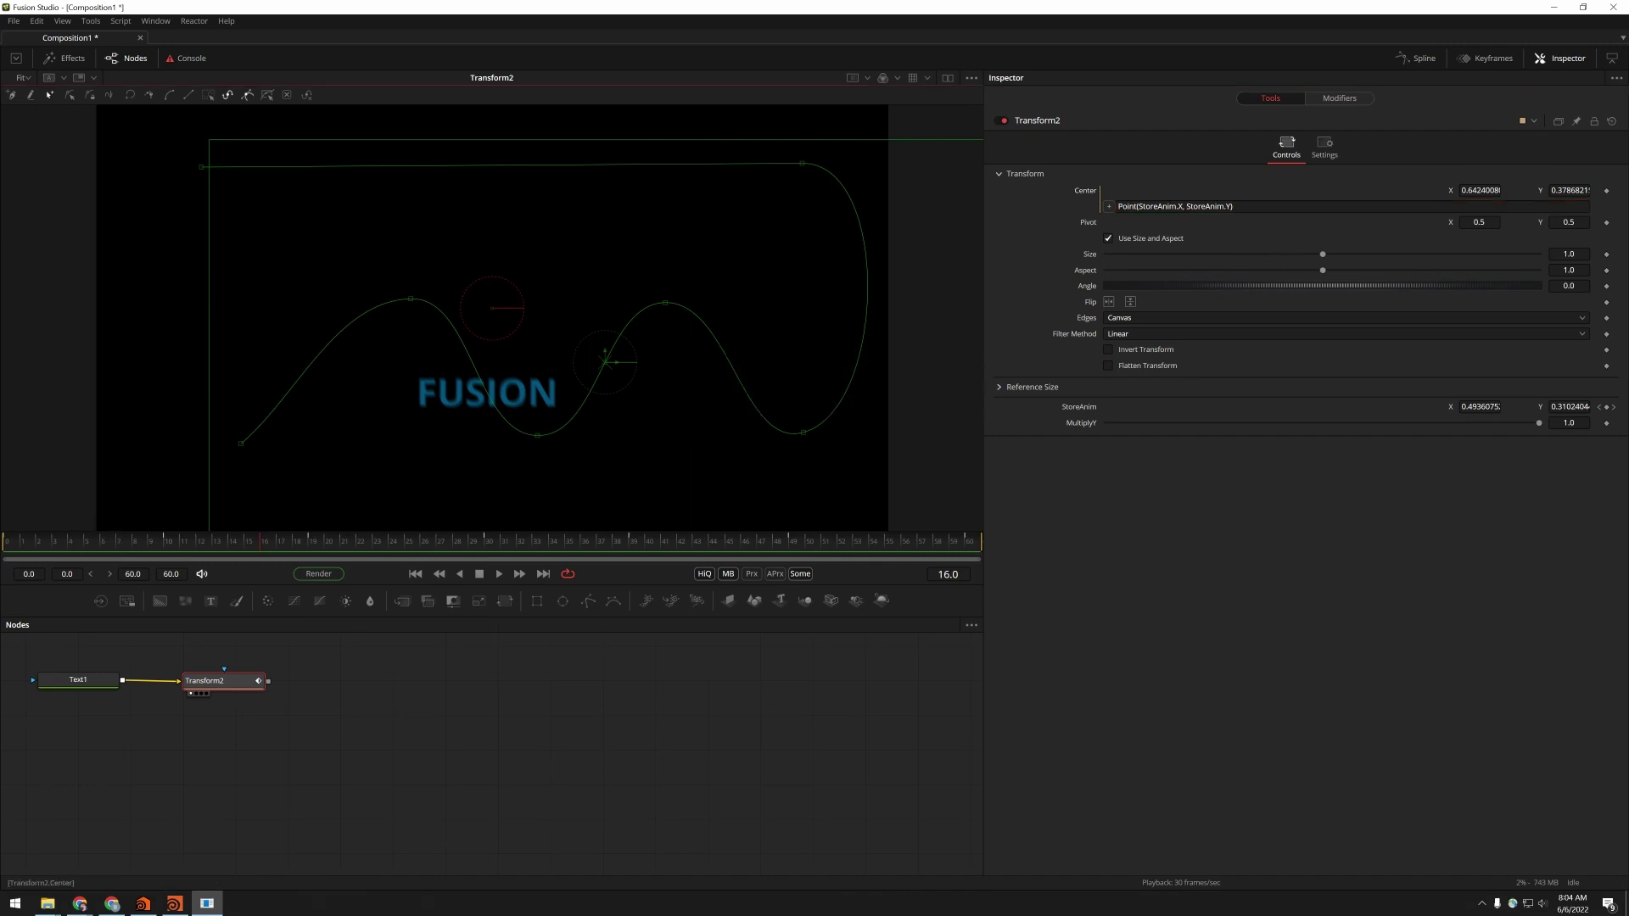
click(1306, 207)
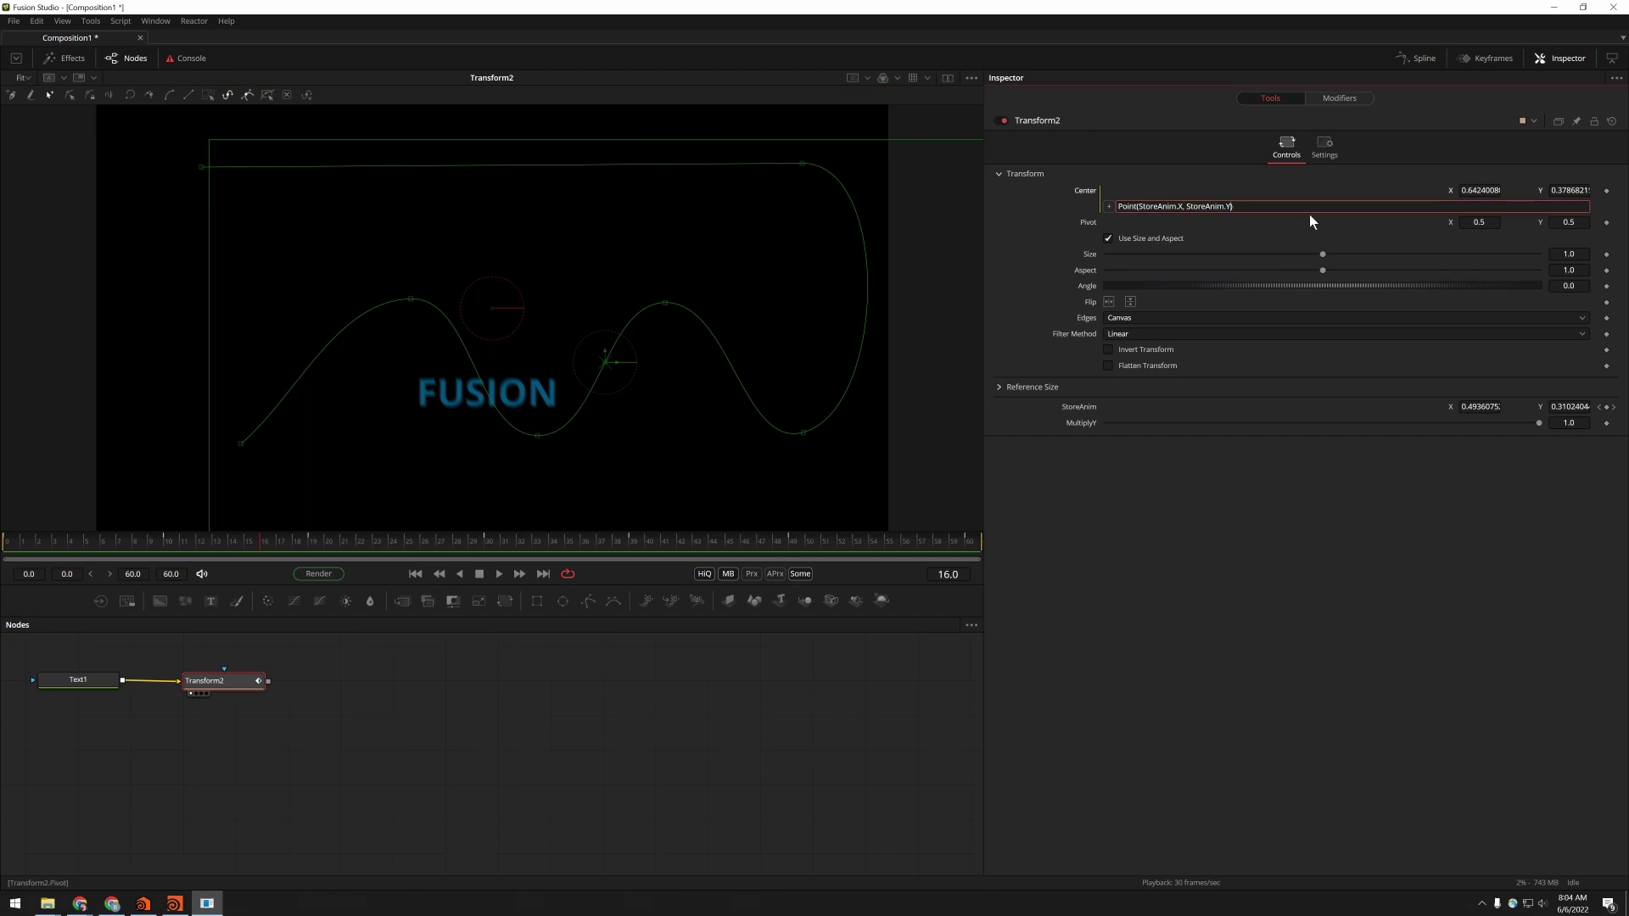
key(Left)
text(-0.5)
text(()
text()*Multip)
text(lyY+0.5)
click(1187, 528)
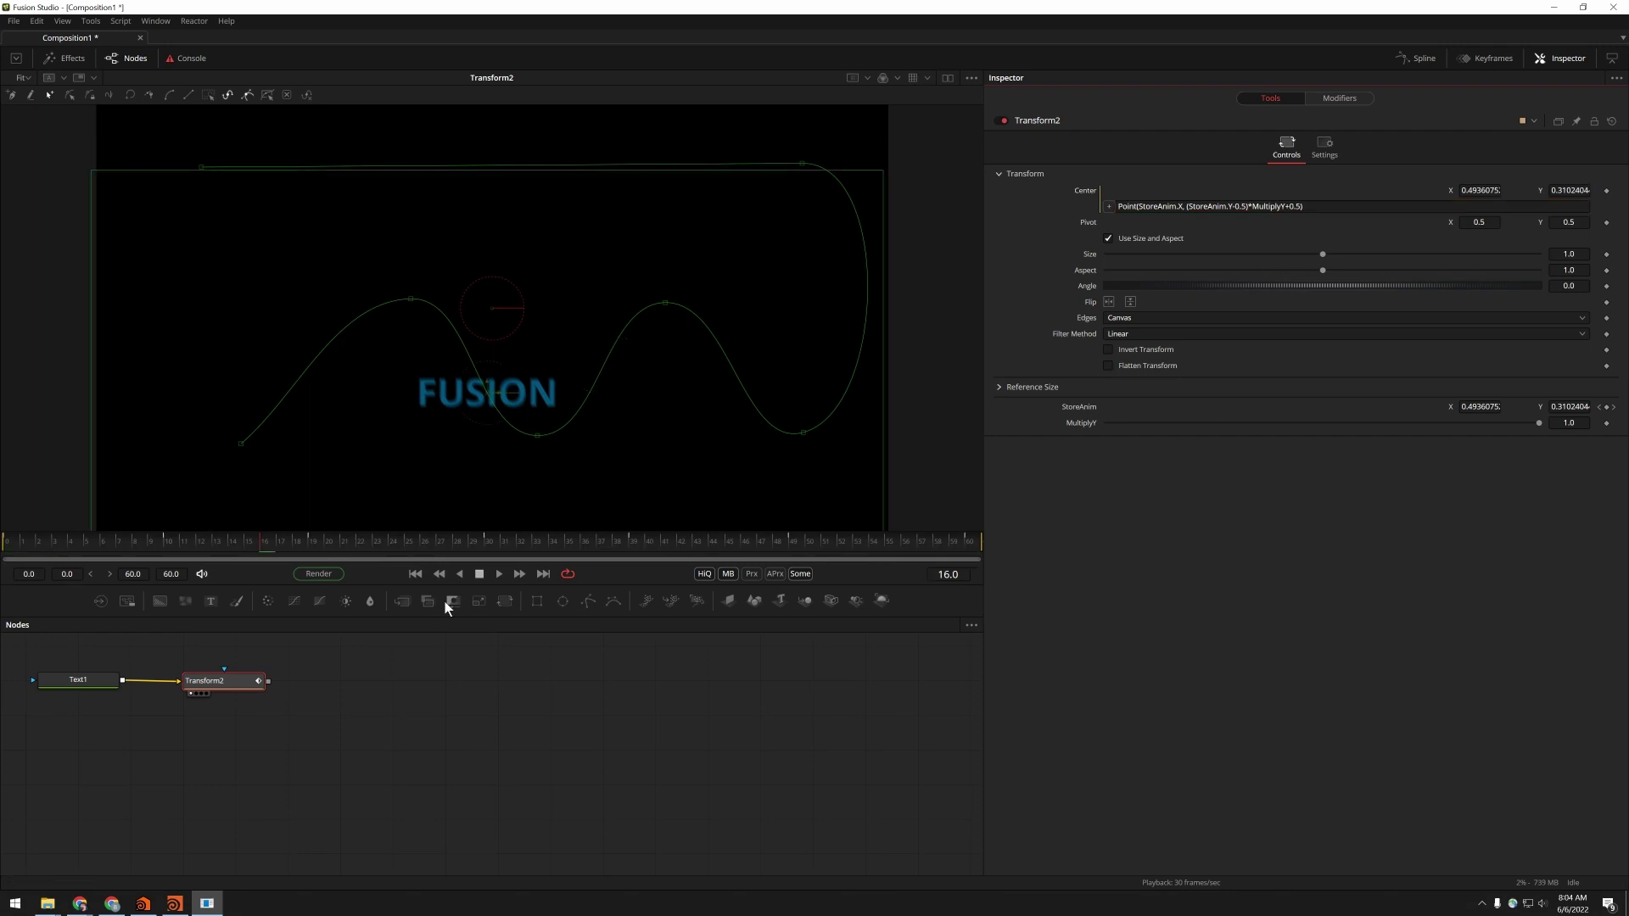
- During playback, vary MultiplyY between 0.272 and 1.5, then return it to 1.0
click(497, 574)
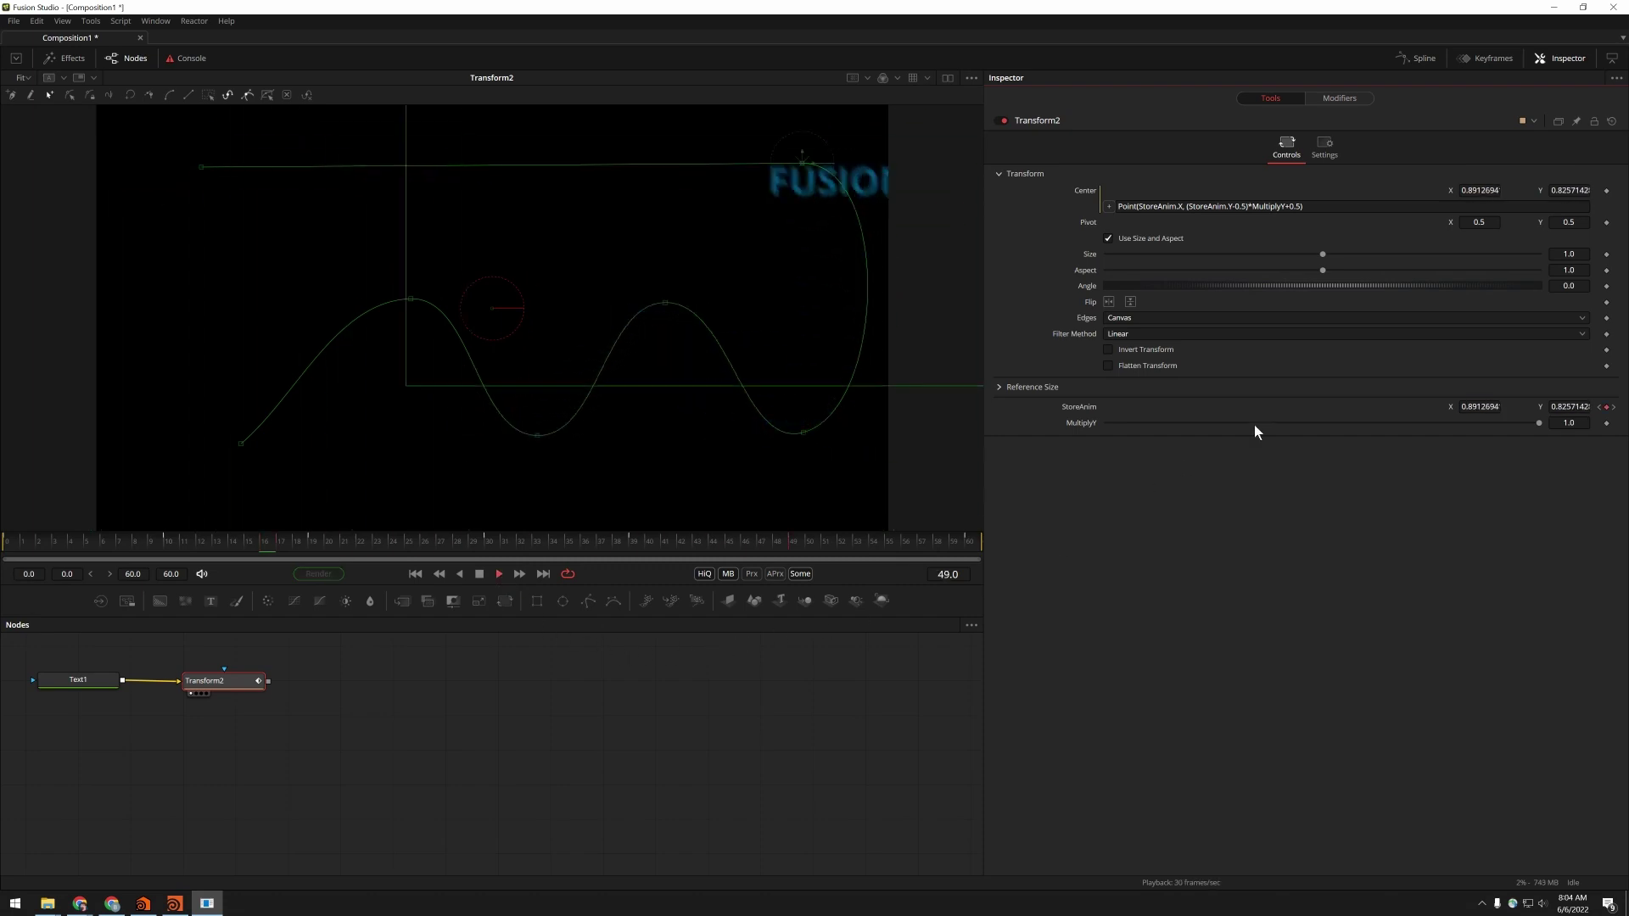
drag(1539, 422, 1220, 434)
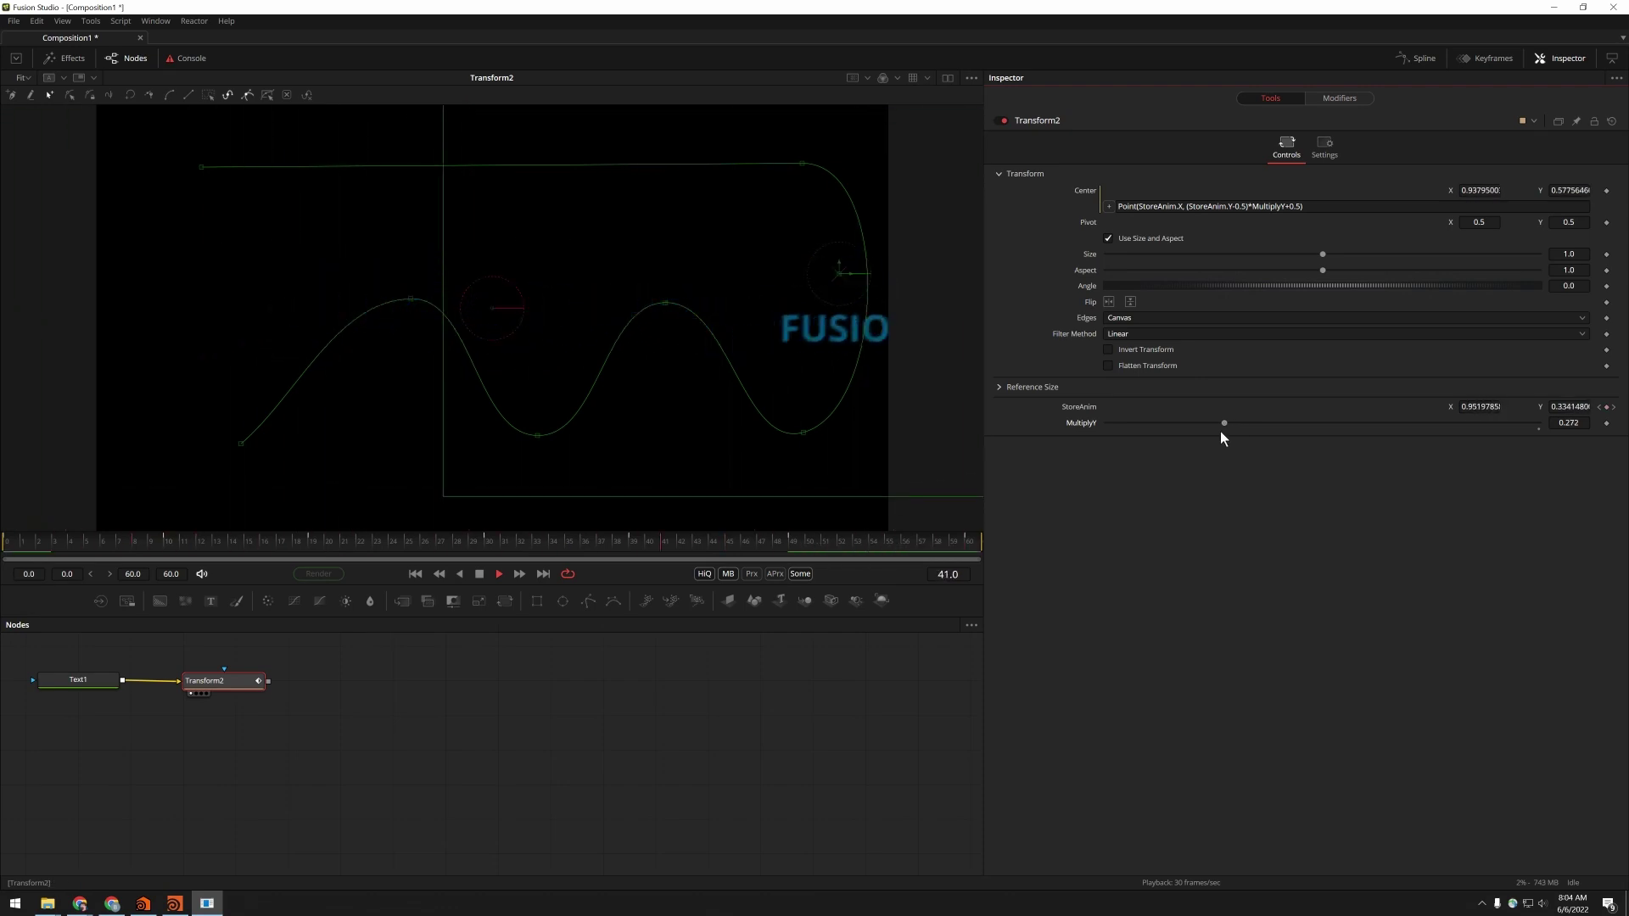
drag(1220, 423, 1536, 426)
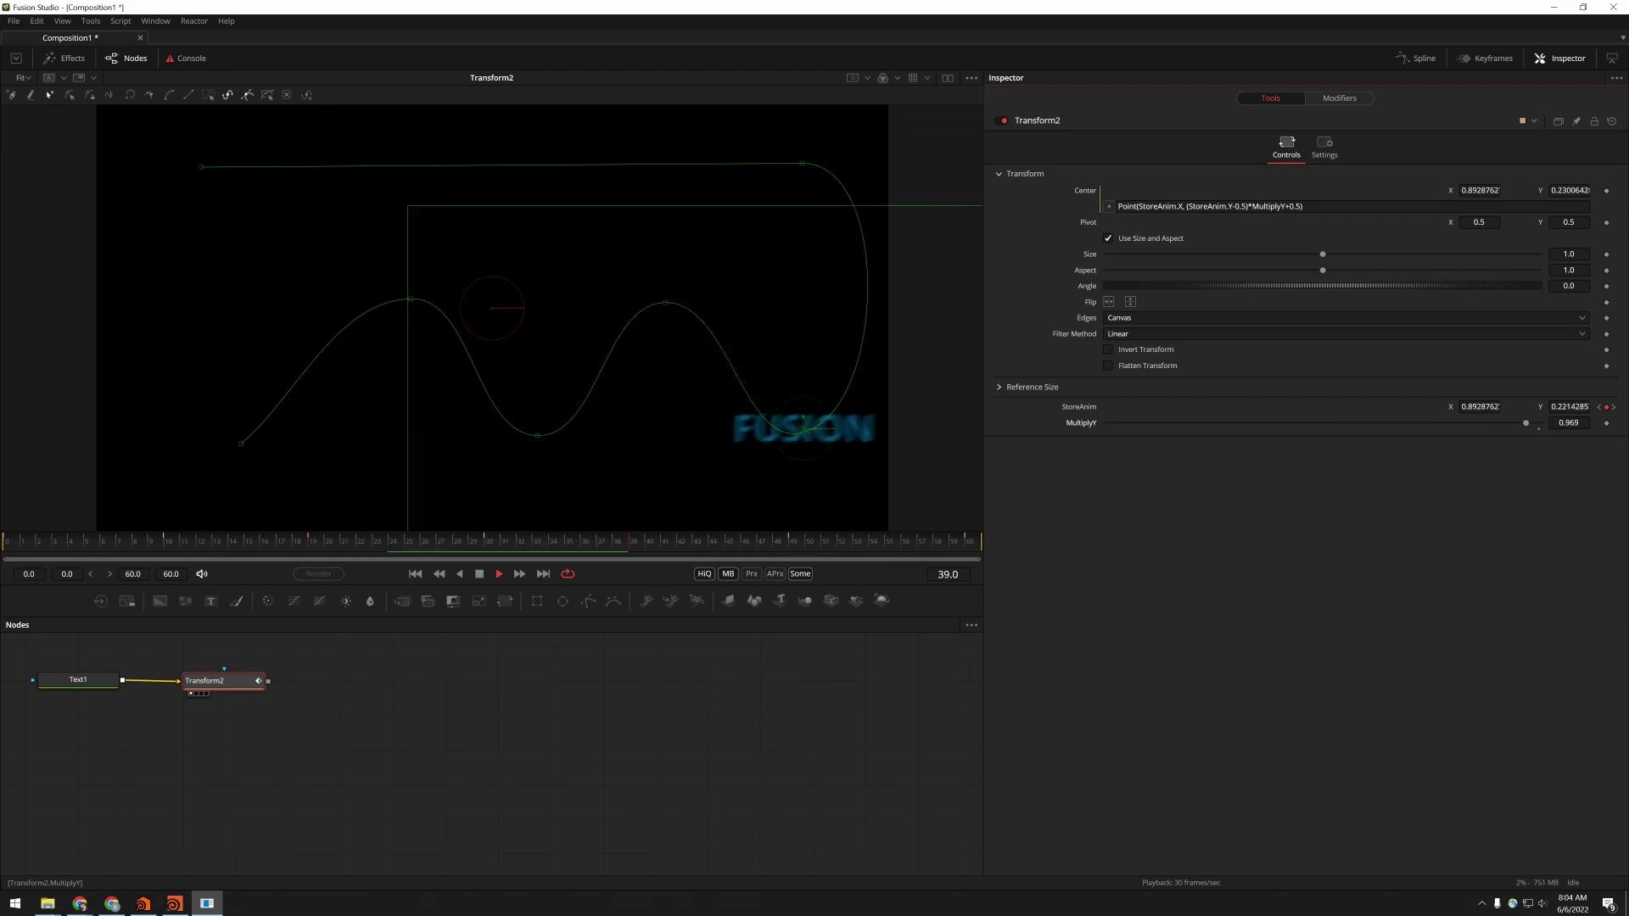
text(1.5)
key(Return)
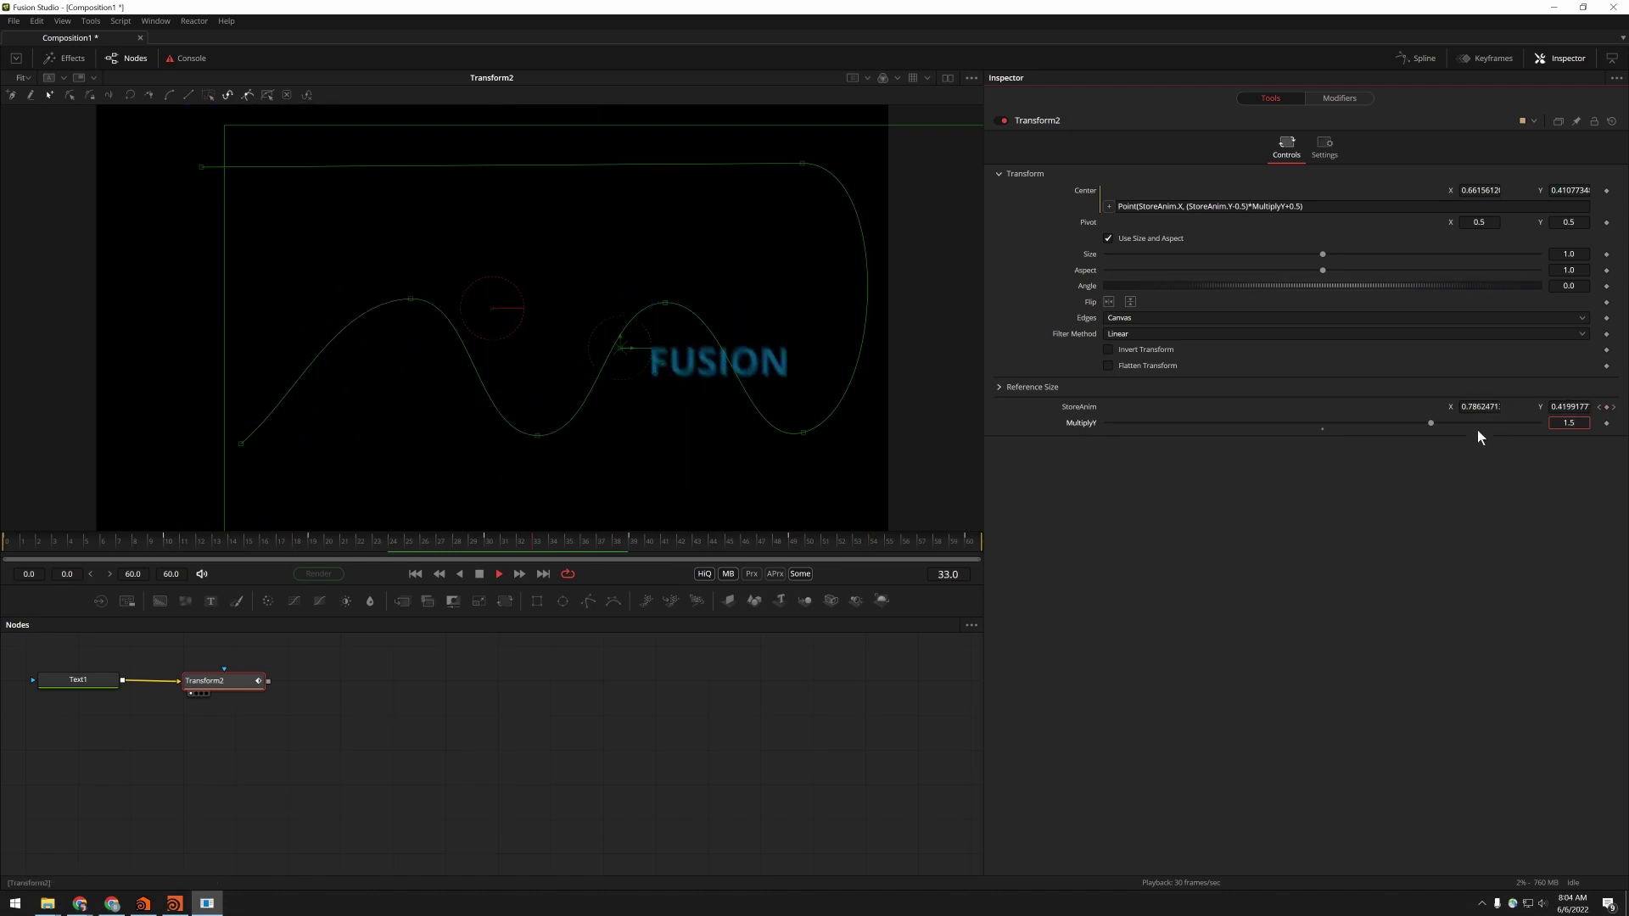
drag(1434, 422, 1322, 428)
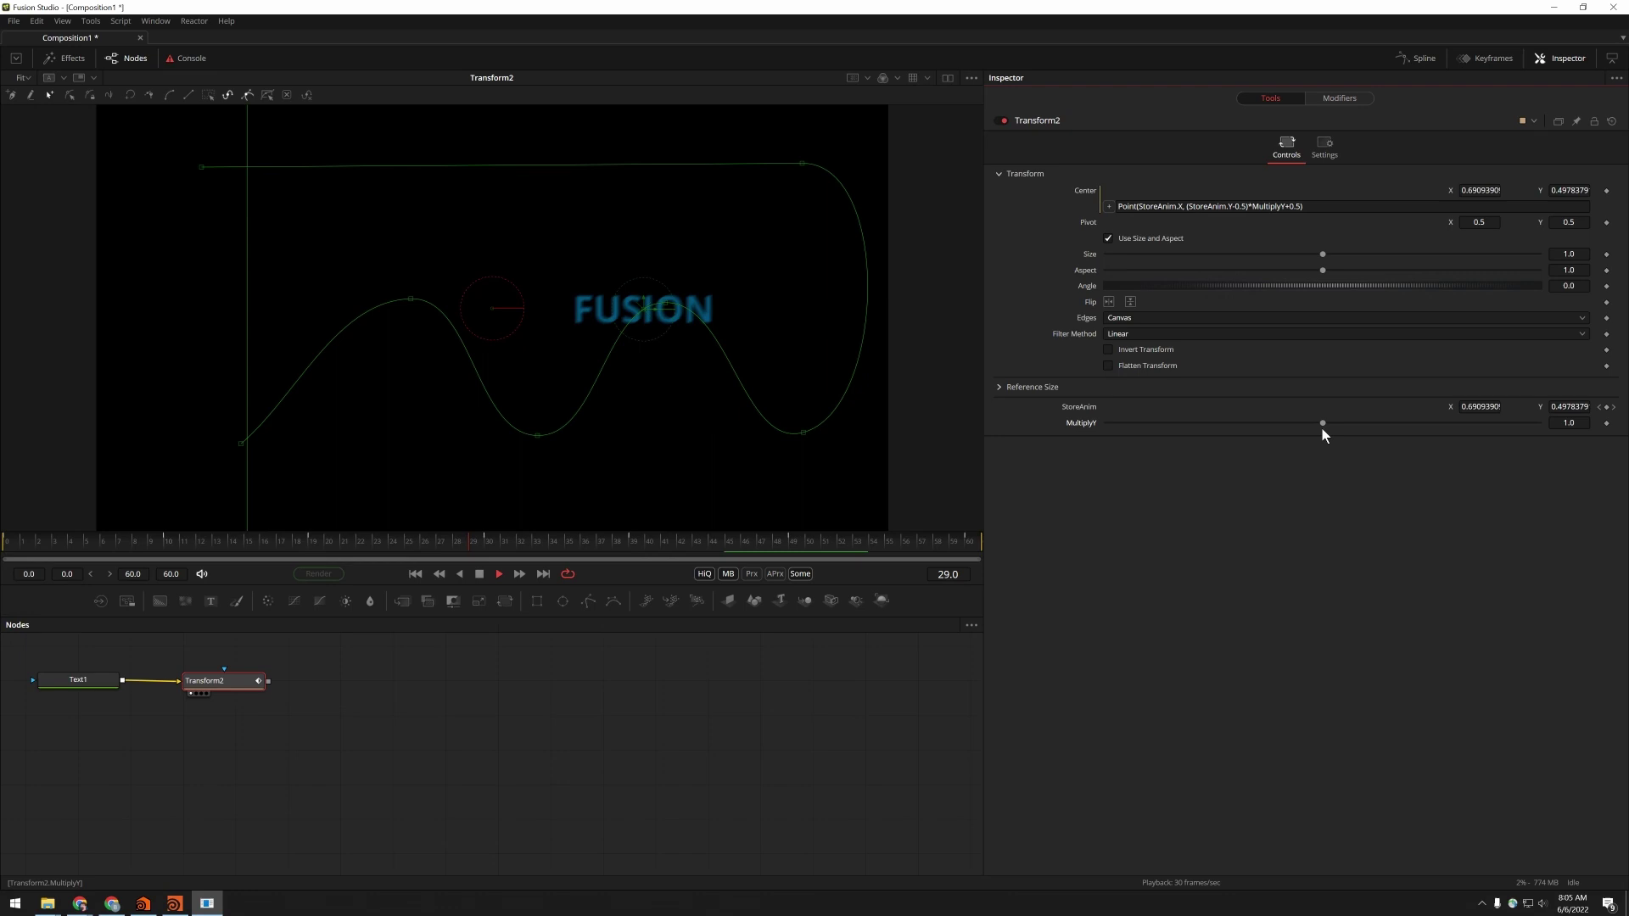